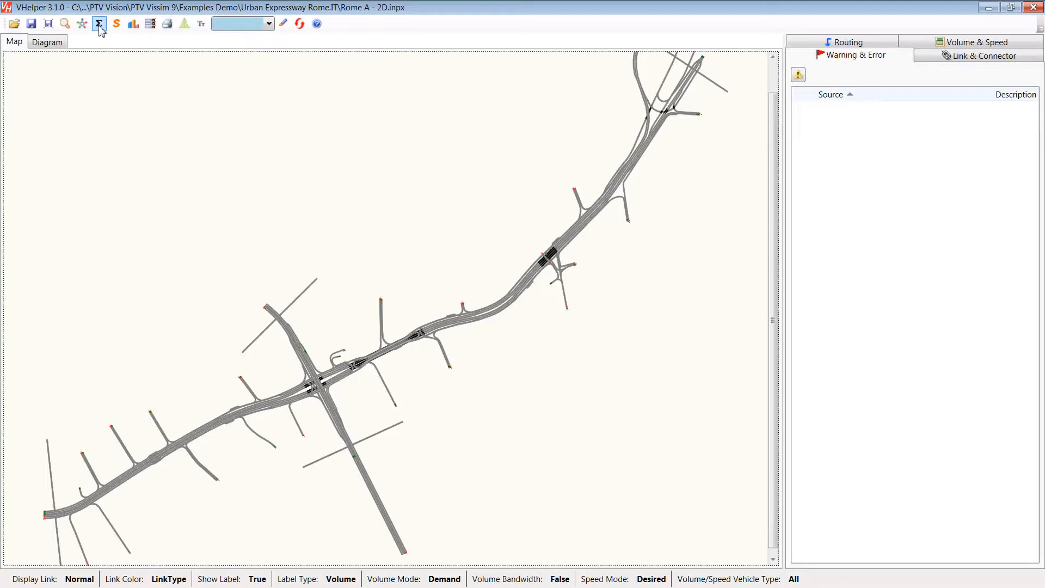
# Step: Calculate the link demand volumes for the Rome A network and bring the volume labels on the main road into view
pyautogui.hotkey('ctrl', 'u')
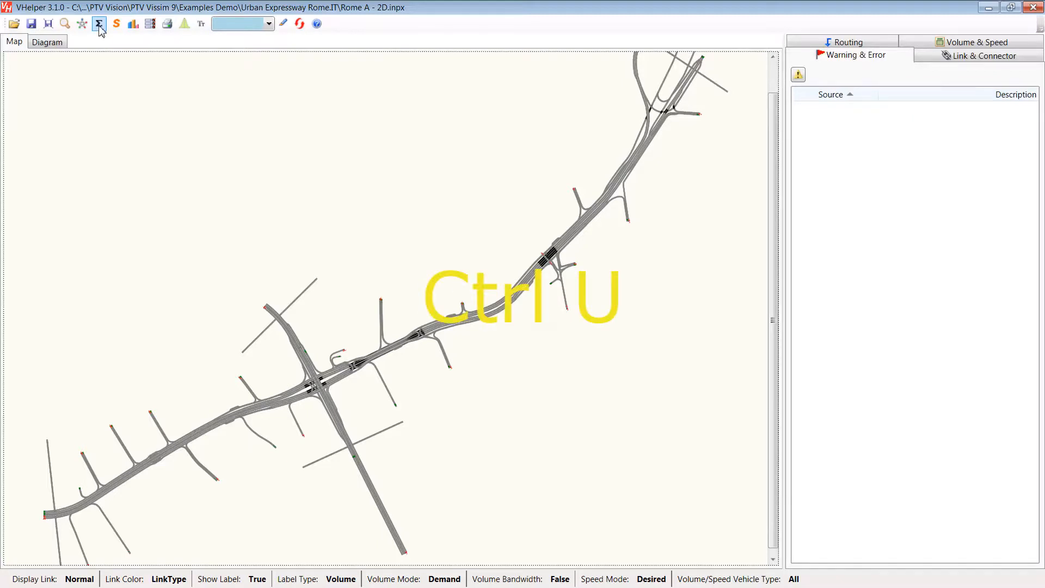
pyautogui.click(99, 24)
pyautogui.scroll(5, 508, 388)
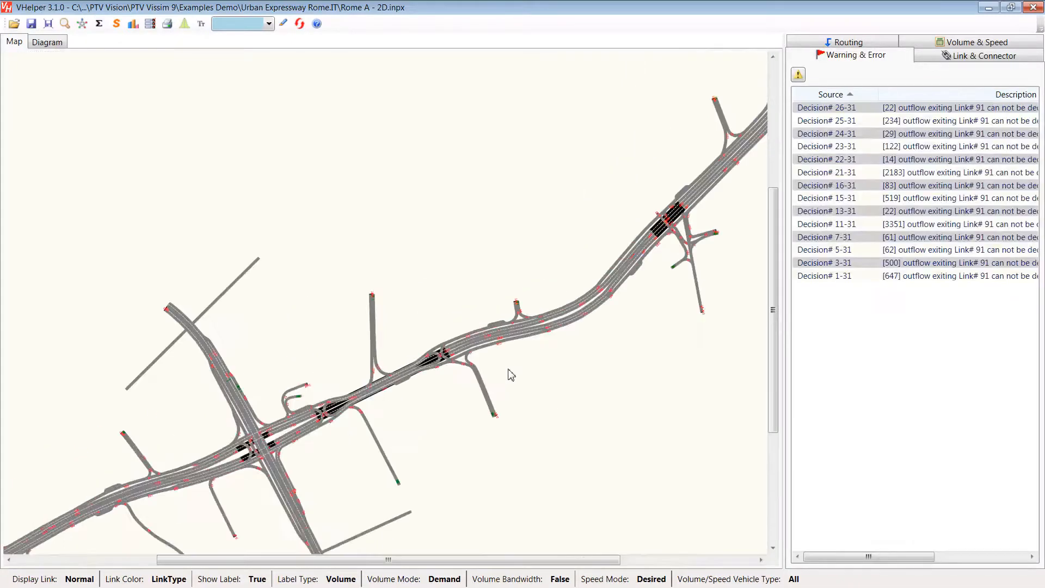
pyautogui.scroll(2, 508, 248)
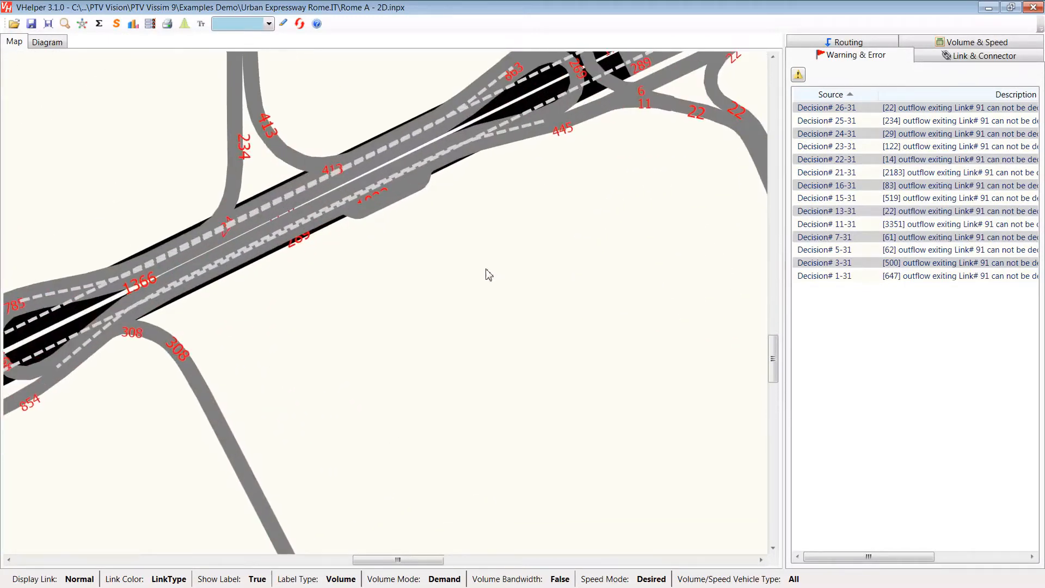
pyautogui.moveTo(661, 224); pyautogui.dragTo(578, 317)
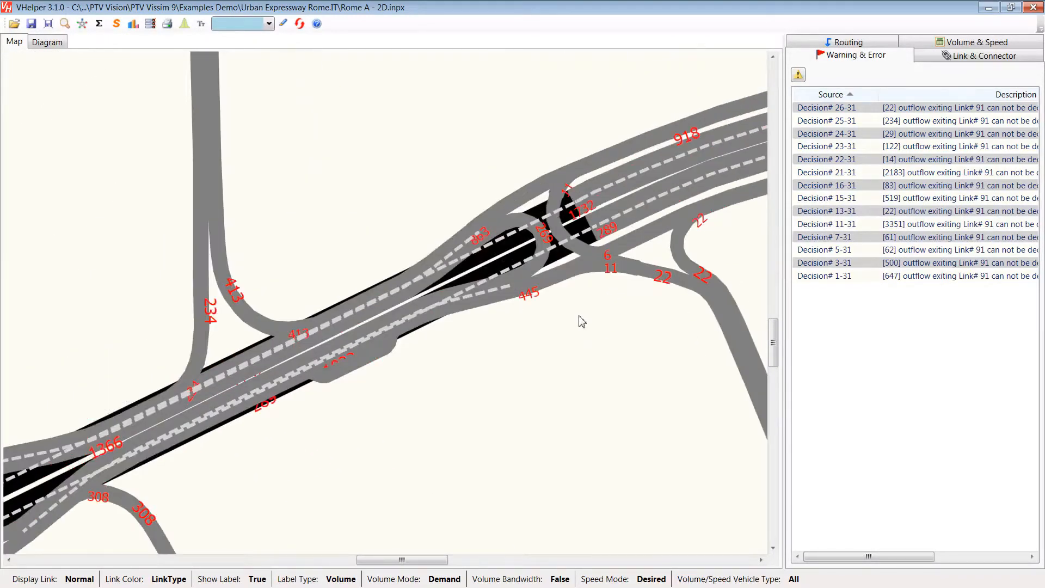
# Step: Switch the link display mode from Normal to CenterLine
pyautogui.hotkey('ctrl', 'a')
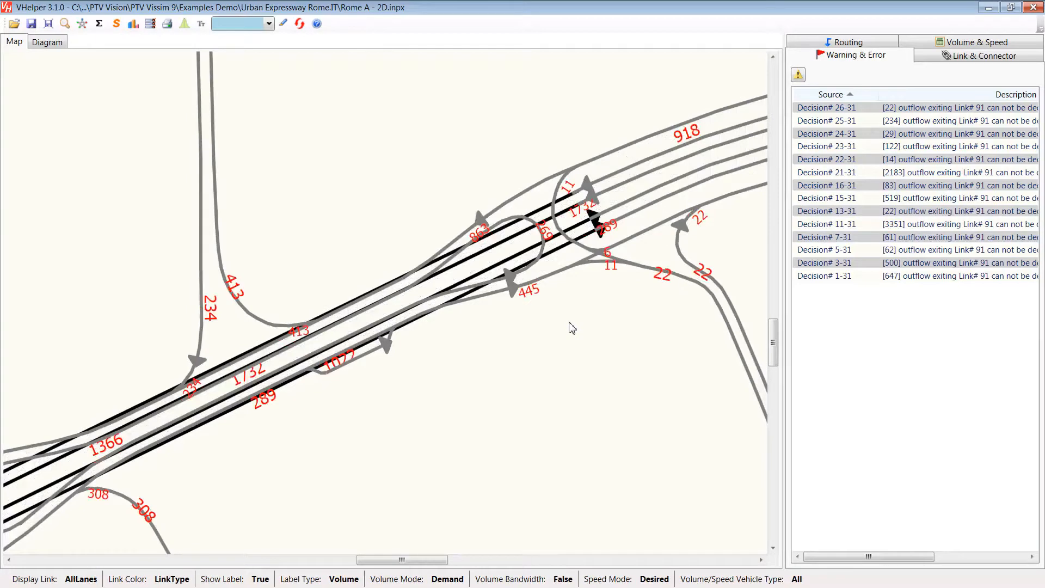
pyautogui.hotkey('ctrl', 'a')
pyautogui.moveTo(450, 415); pyautogui.dragTo(627, 334)
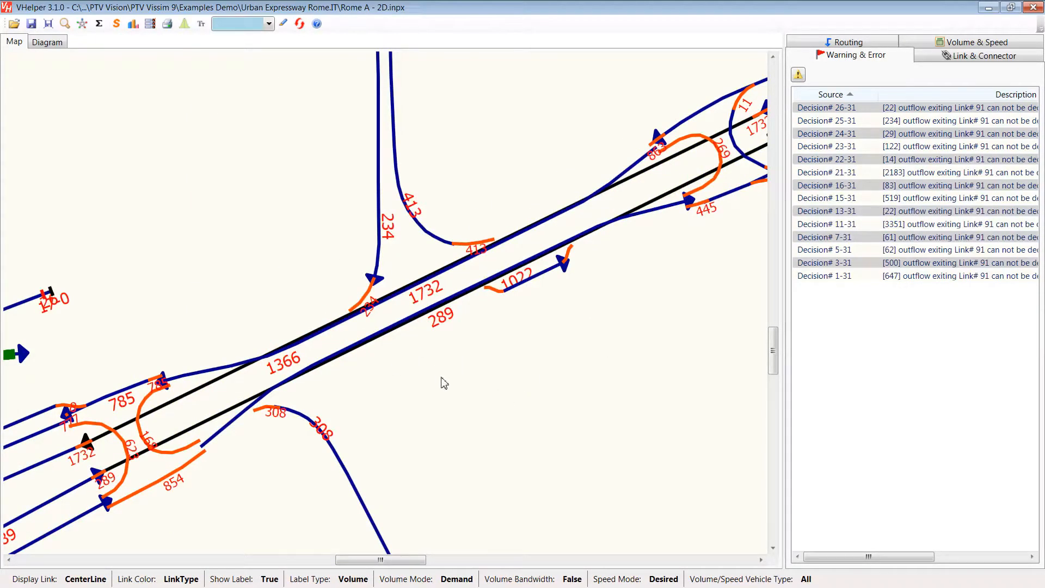
# Step: Review the link and connector label settings in the view options, and examine the volume labels around the major crossing
pyautogui.click(150, 23)
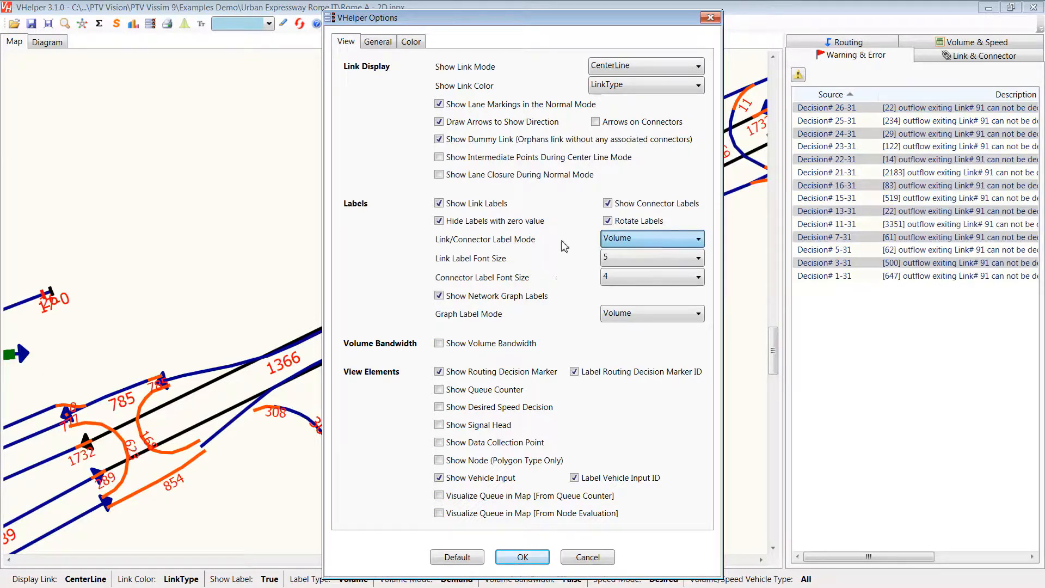
pyautogui.click(540, 555)
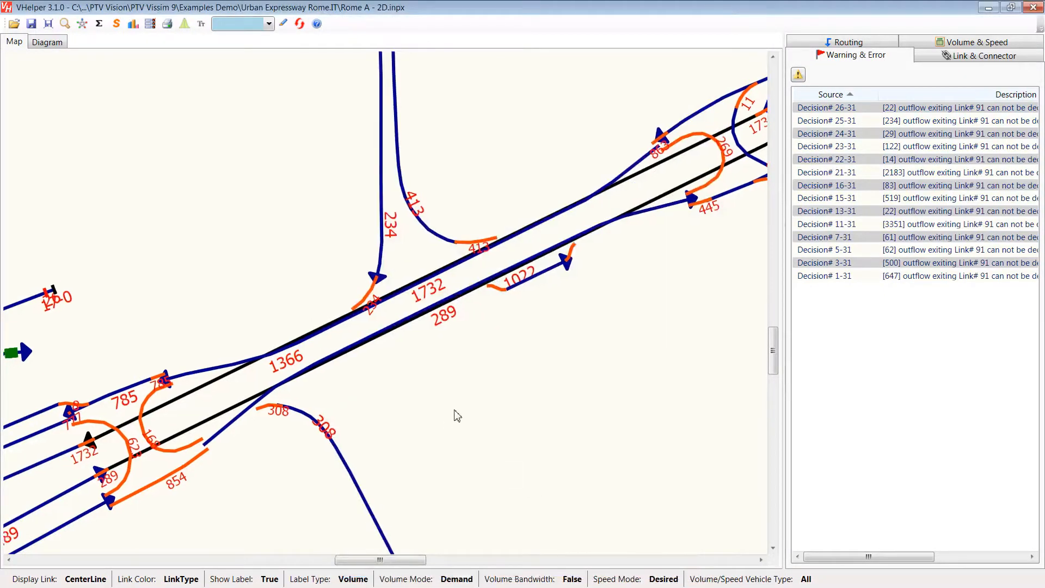
pyautogui.scroll(-4, 426, 462)
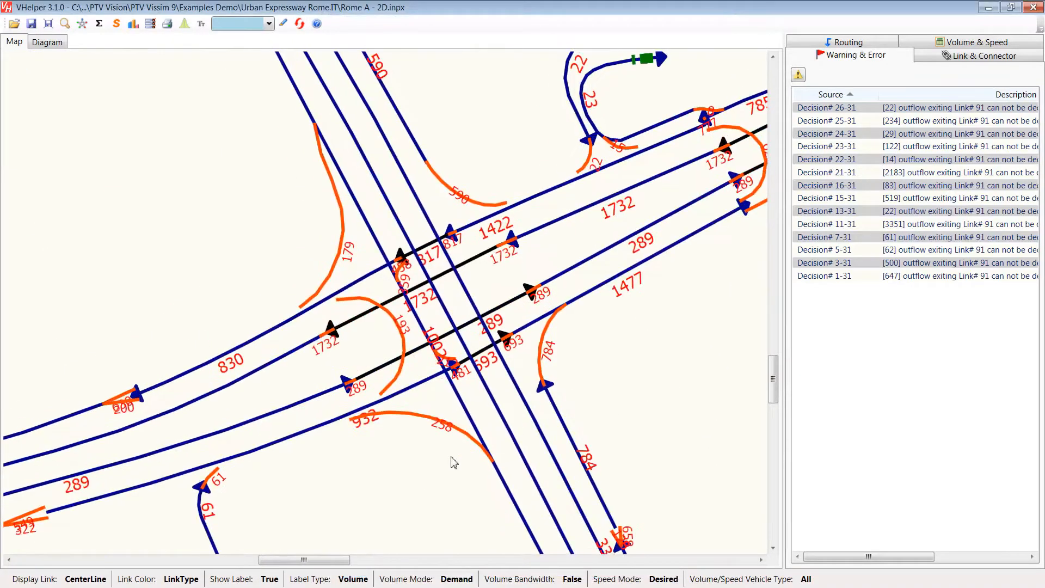
pyautogui.scroll(2, 466, 179)
pyautogui.scroll(-2, 333, 154)
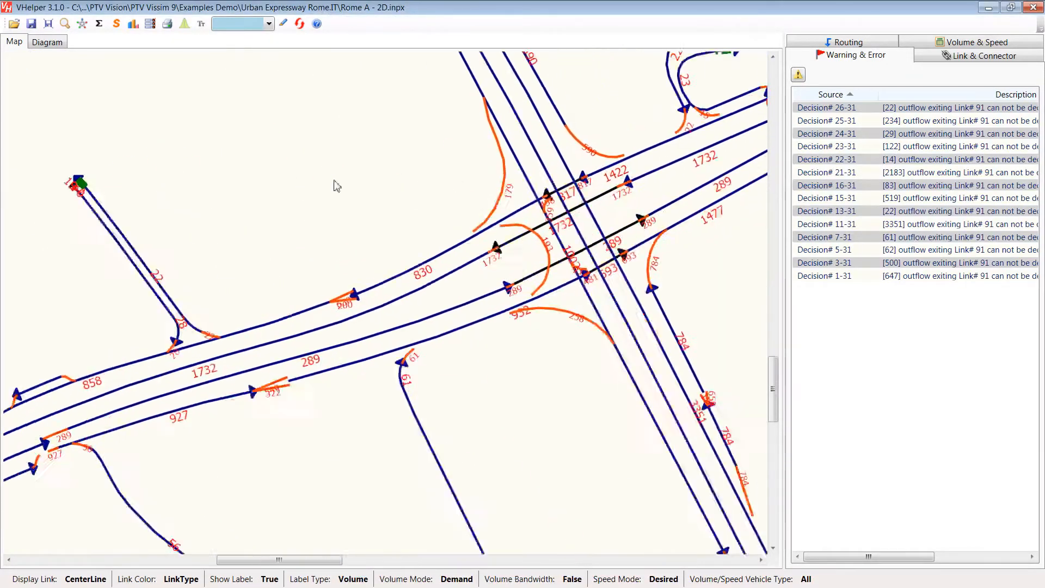
pyautogui.scroll(-2, 487, 340)
pyautogui.scroll(2, 544, 348)
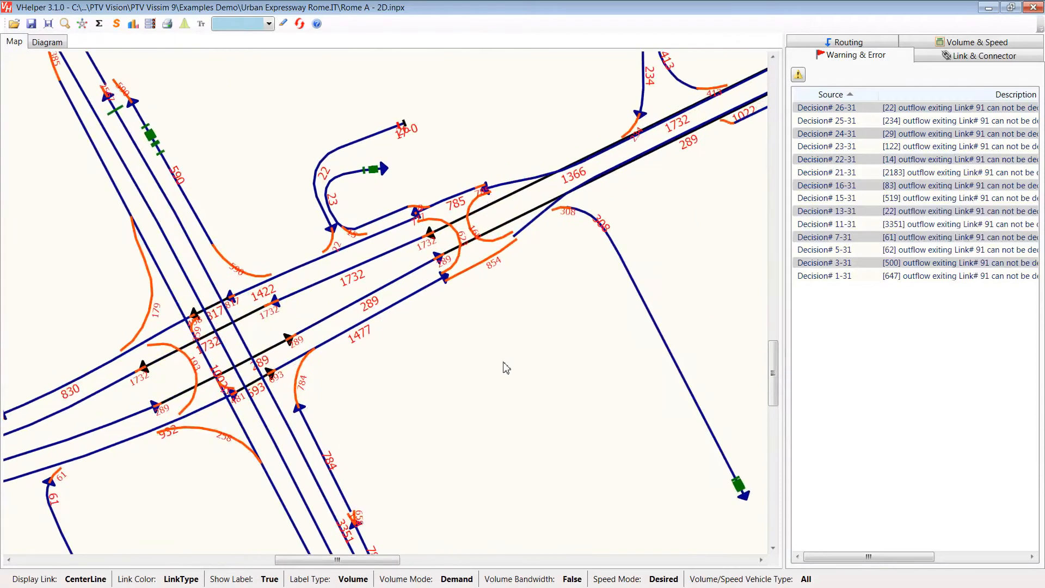
# Step: Set the link display back to Normal and show the volume bandwidth for all vehicle types
pyautogui.hotkey('ctrl', 'a')
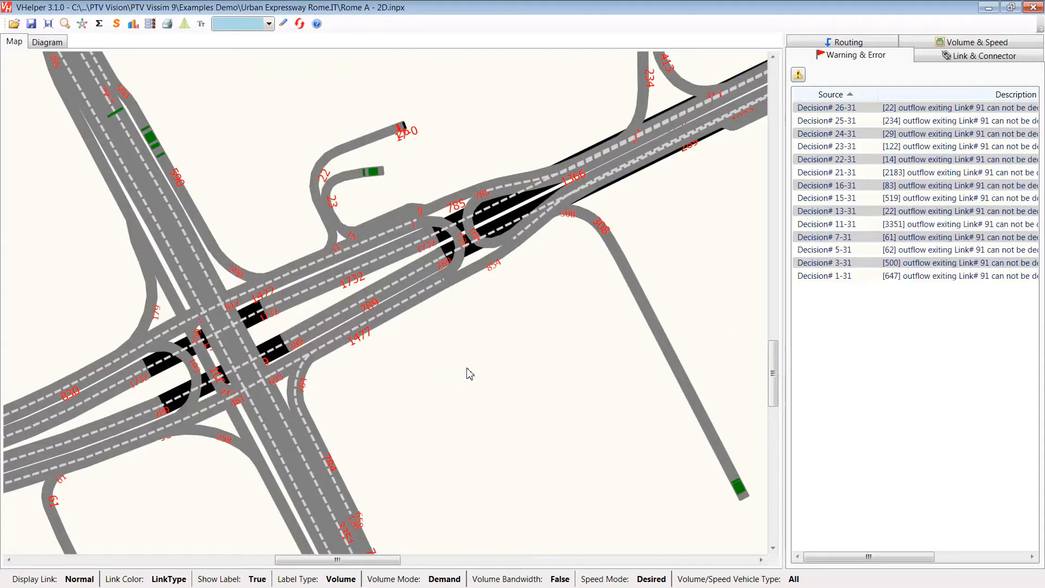
pyautogui.click(965, 46)
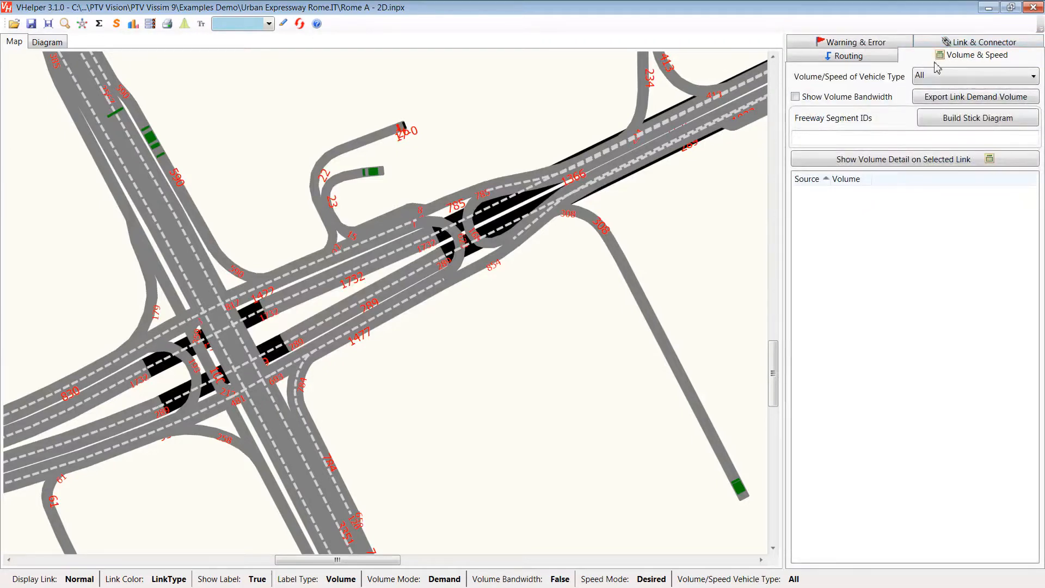
pyautogui.click(795, 98)
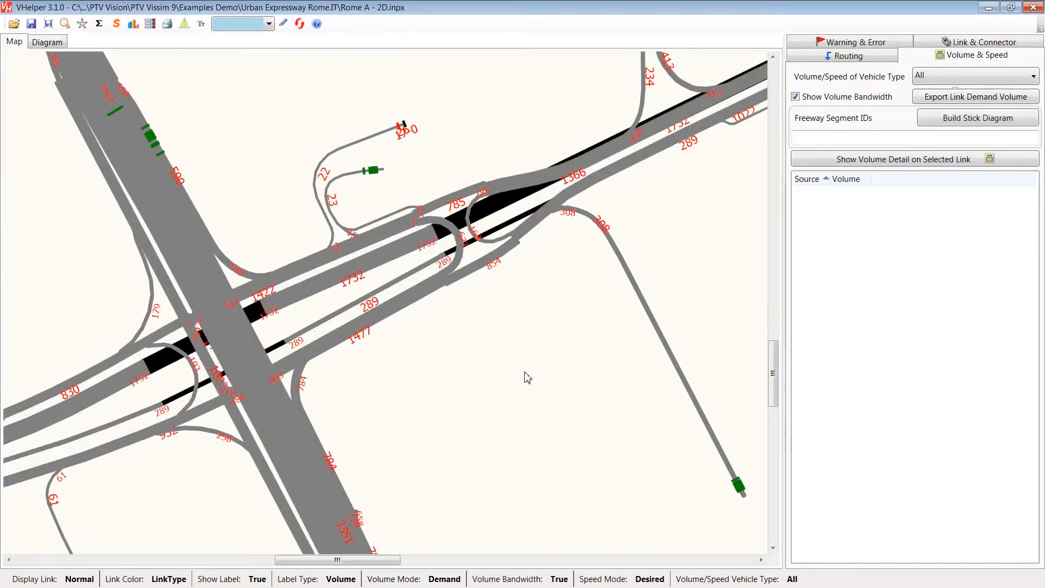
# Step: Examine the volume bandwidths along the Rome expressway and the road crossing it
pyautogui.scroll(-3, 553, 305)
pyautogui.scroll(1, 620, 325)
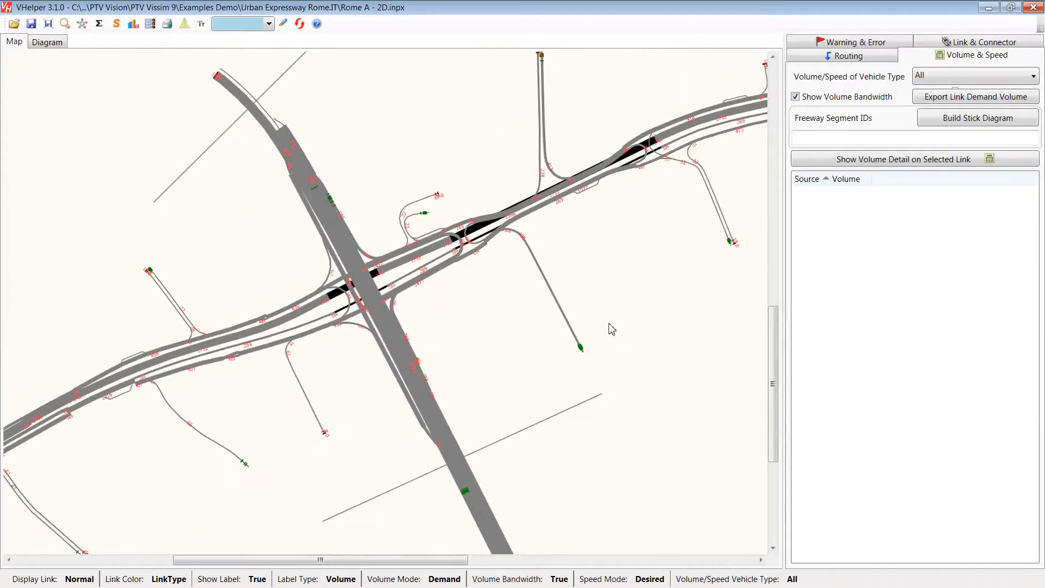
pyautogui.scroll(1, 608, 329)
pyautogui.moveTo(303, 452); pyautogui.dragTo(246, 488)
pyautogui.moveTo(557, 335); pyautogui.dragTo(313, 466)
pyautogui.moveTo(662, 299); pyautogui.dragTo(632, 294)
pyautogui.moveTo(407, 410); pyautogui.dragTo(680, 262)
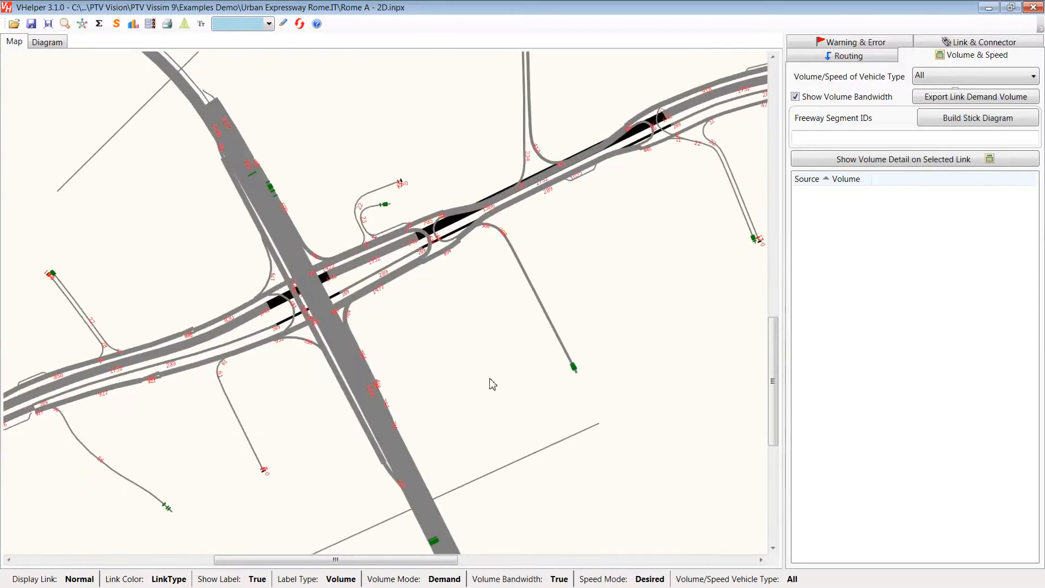
pyautogui.moveTo(479, 379); pyautogui.dragTo(413, 314)
pyautogui.scroll(-2, 413, 314)
pyautogui.moveTo(578, 259); pyautogui.dragTo(397, 413)
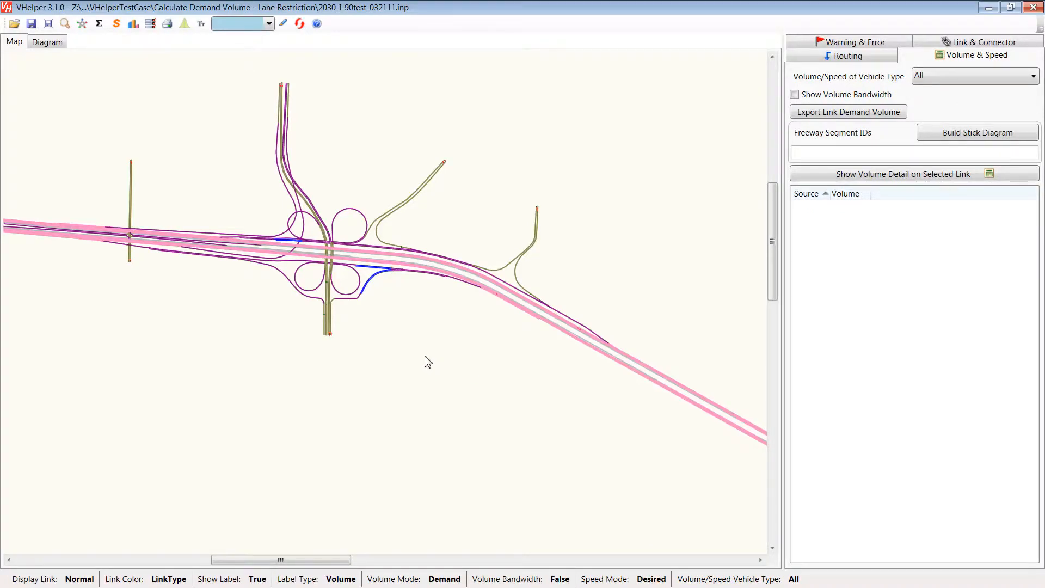
# Step: Calculate the demand volumes for the 2030 I-90 network and show them as link bandwidths with a larger width scale
pyautogui.click(99, 24)
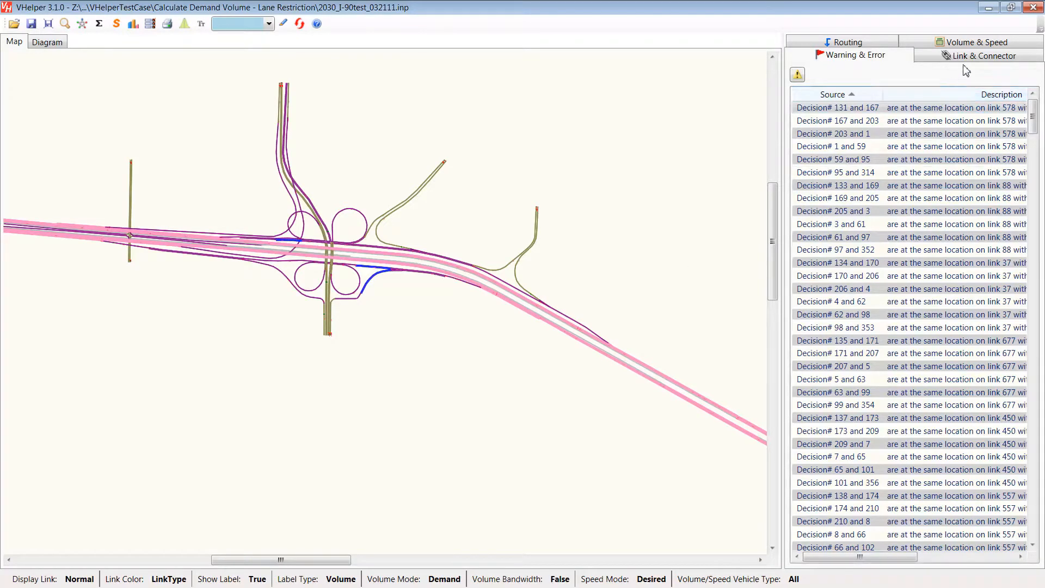
pyautogui.click(964, 48)
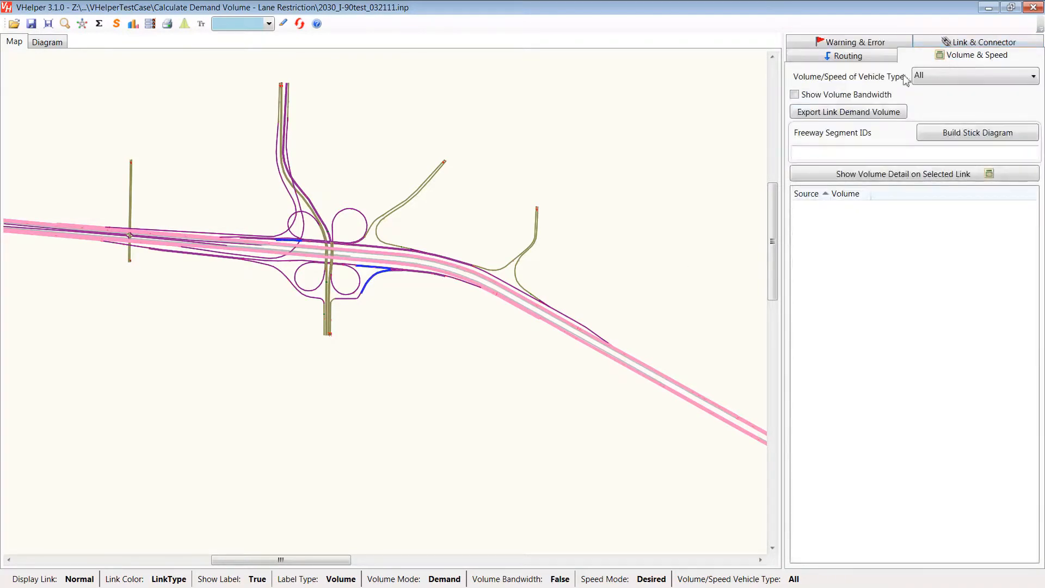
pyautogui.click(846, 95)
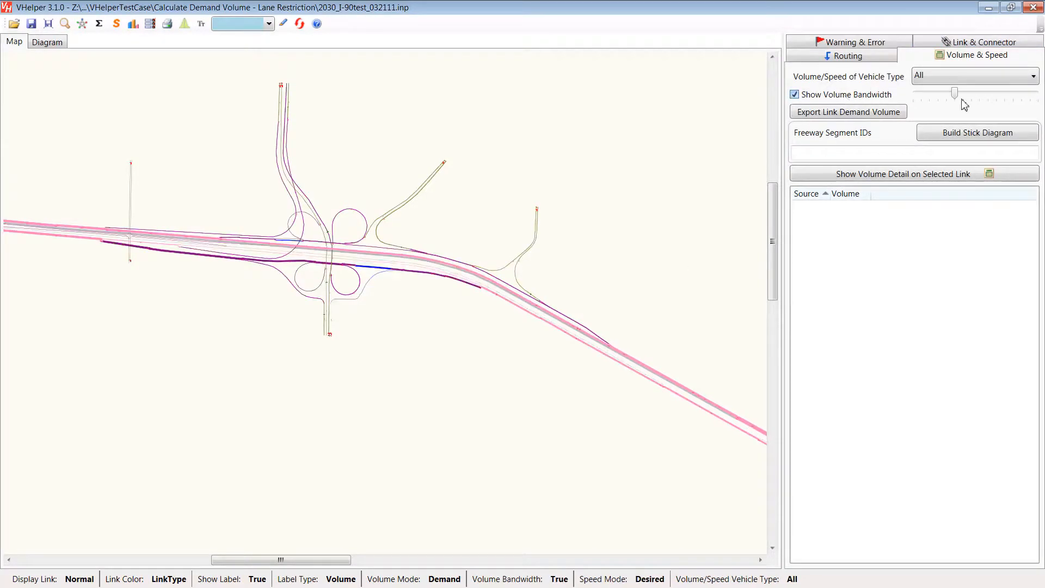
pyautogui.moveTo(955, 93); pyautogui.dragTo(996, 96)
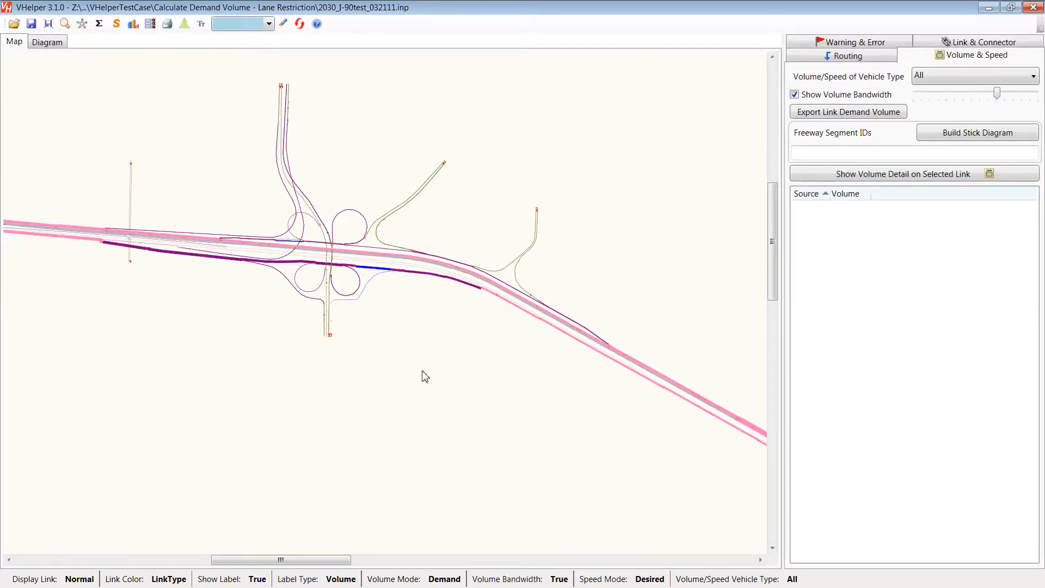
# Step: Examine how the volume bandwidths change along the freeway, at the cloverleaf interchange and at the ramps
pyautogui.moveTo(172, 358); pyautogui.dragTo(209, 351)
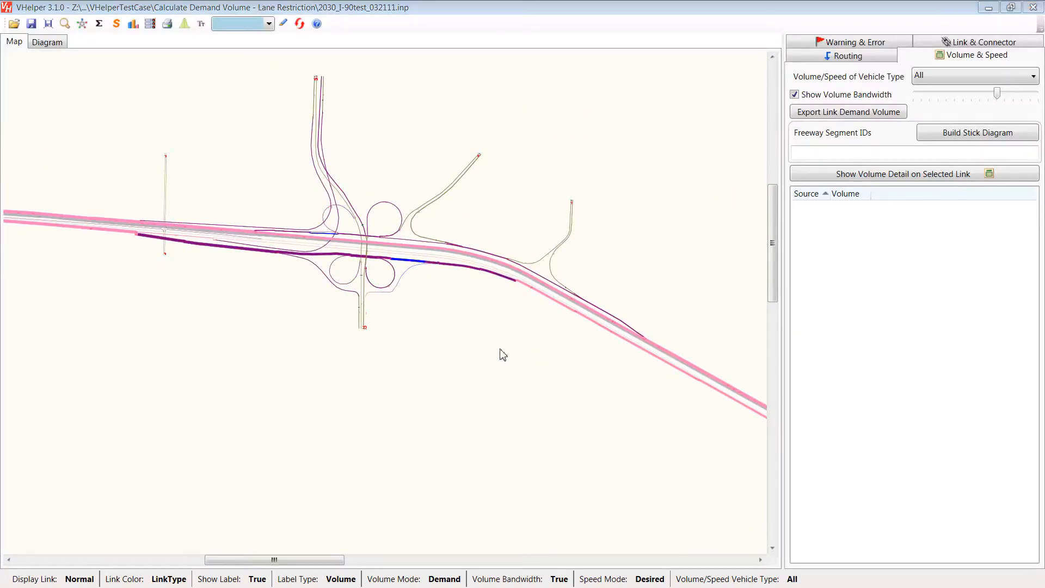
pyautogui.moveTo(506, 365); pyautogui.dragTo(550, 444)
pyautogui.scroll(2, 543, 450)
pyautogui.scroll(1, 676, 441)
pyautogui.scroll(1, 686, 435)
pyautogui.scroll(1, 279, 401)
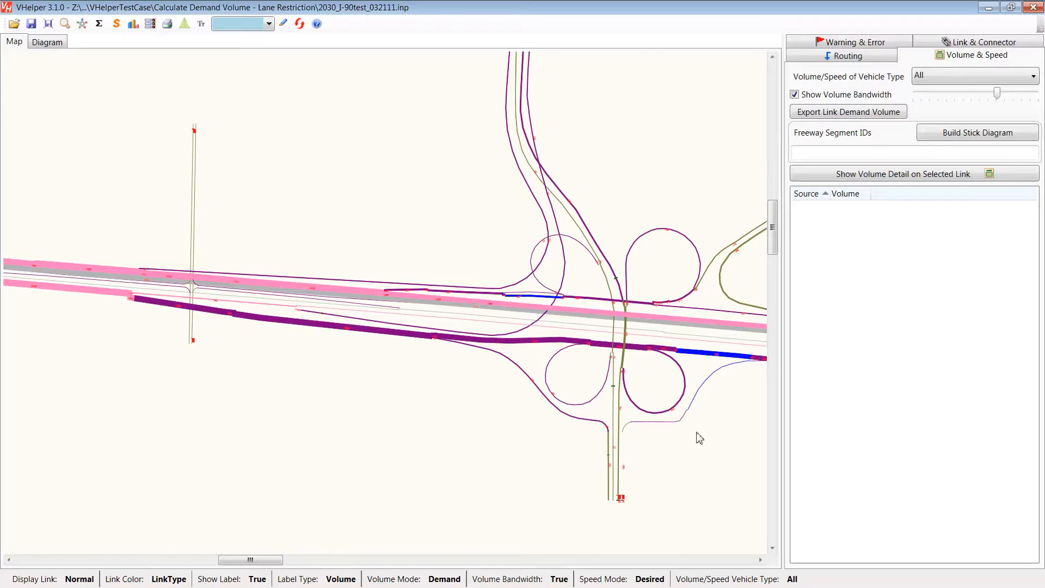
pyautogui.moveTo(711, 445); pyautogui.dragTo(323, 387)
pyautogui.moveTo(378, 341); pyautogui.dragTo(478, 418)
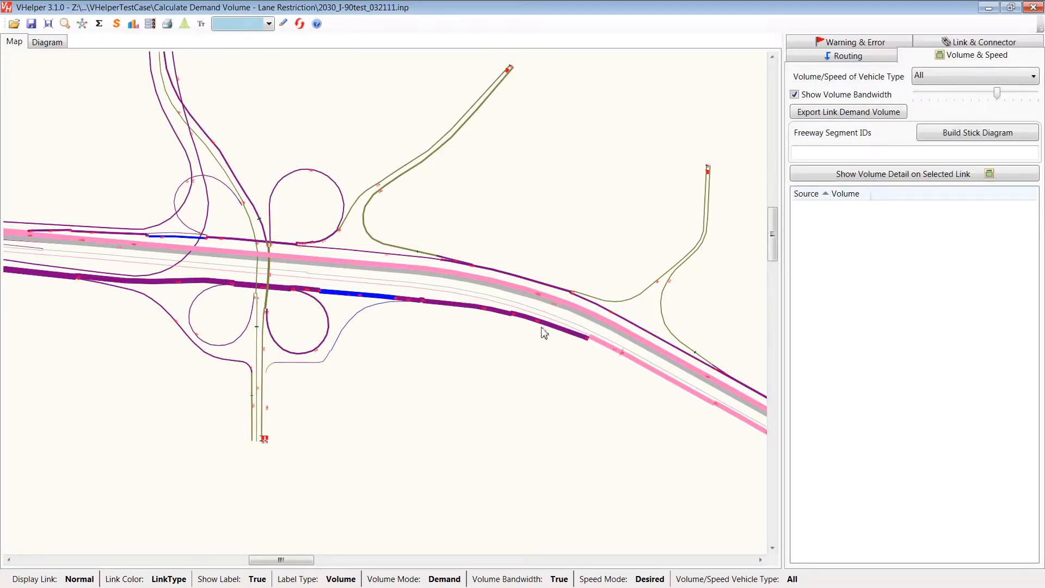
pyautogui.moveTo(94, 318); pyautogui.dragTo(227, 373)
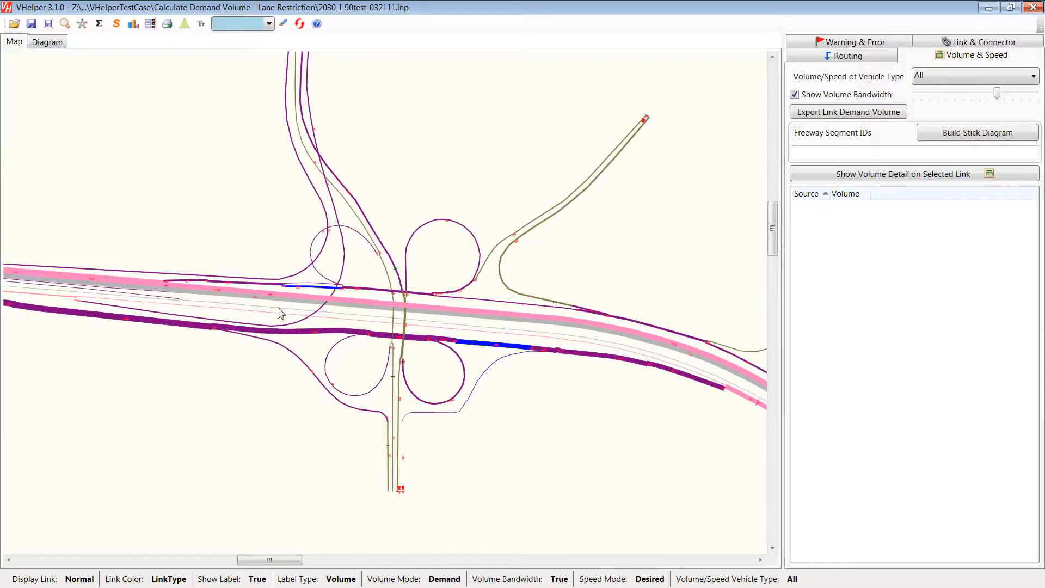
pyautogui.moveTo(529, 408); pyautogui.dragTo(420, 352)
pyautogui.moveTo(134, 378); pyautogui.dragTo(193, 366)
pyautogui.moveTo(82, 366); pyautogui.dragTo(81, 306)
pyautogui.scroll(-2, 142, 306)
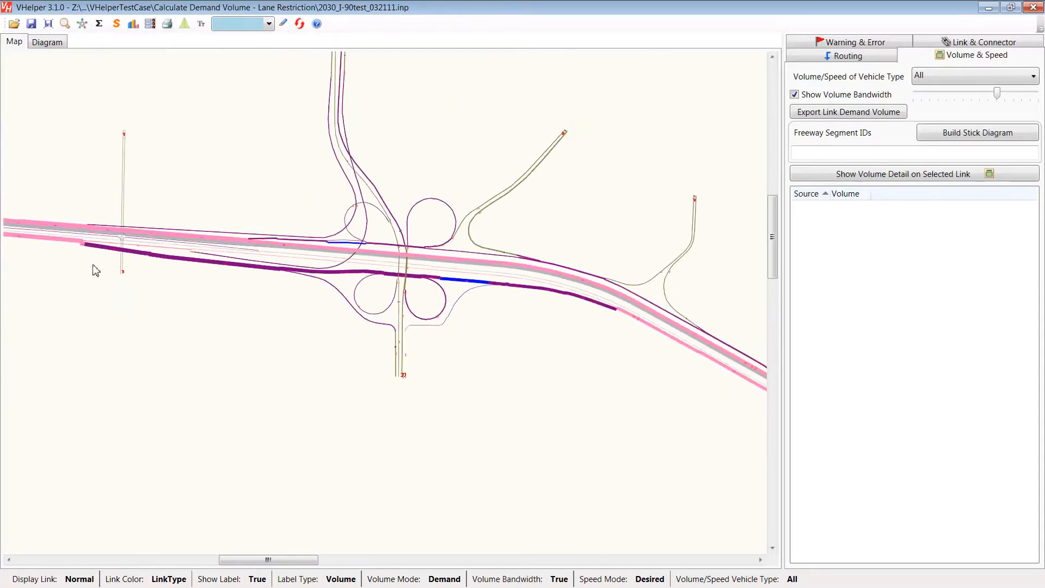
pyautogui.moveTo(537, 356); pyautogui.dragTo(620, 408)
pyautogui.moveTo(385, 412); pyautogui.dragTo(302, 380)
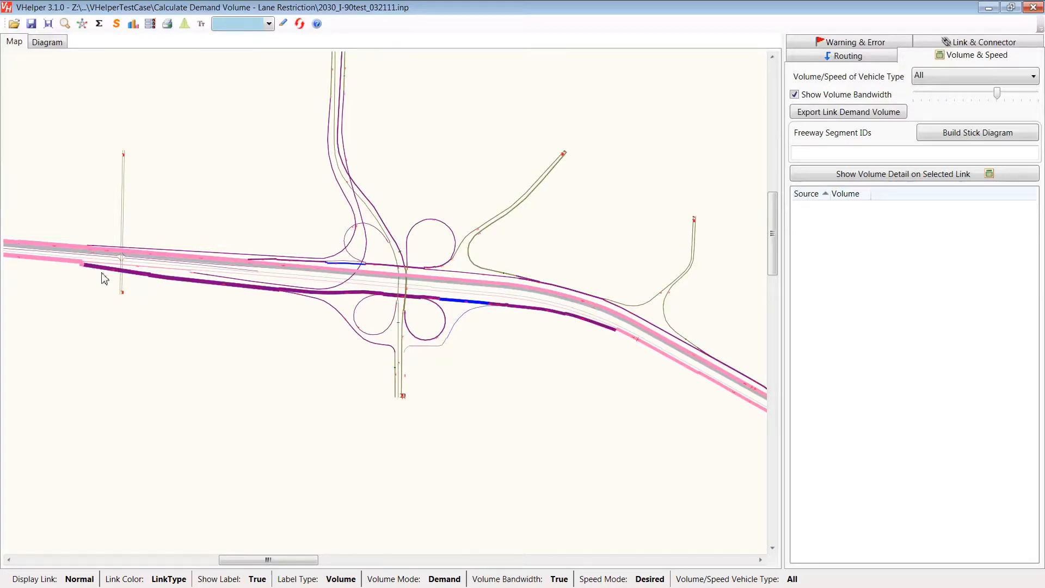
pyautogui.moveTo(62, 328); pyautogui.dragTo(84, 295)
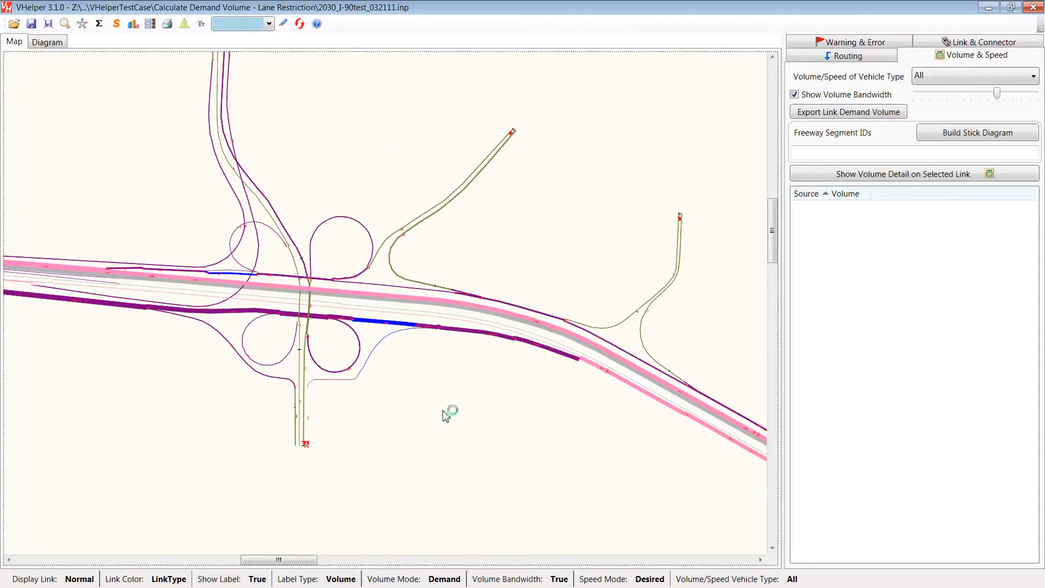
# Step: Label the links by ID instead of volume around the blue freeway segment beside the loop ramp
pyautogui.scroll(2, 436, 424)
pyautogui.scroll(4, 457, 414)
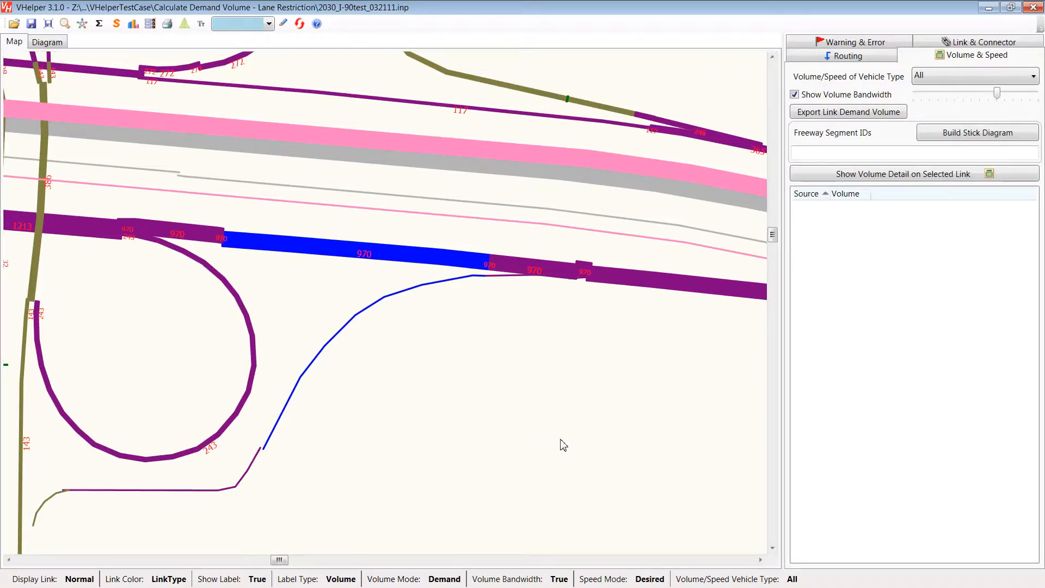
pyautogui.press('i')
pyautogui.moveTo(500, 397); pyautogui.dragTo(588, 431)
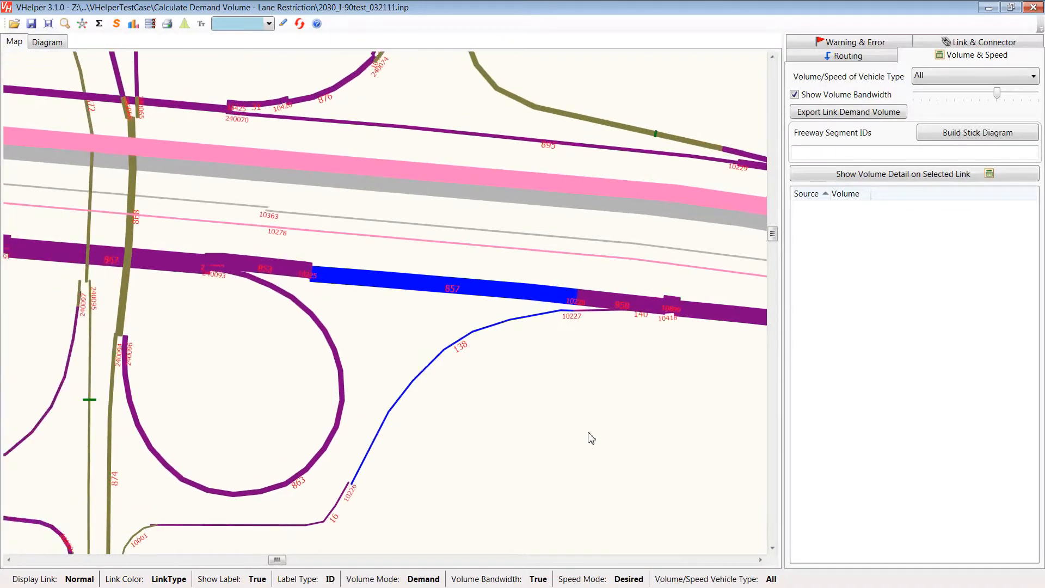
pyautogui.moveTo(399, 313); pyautogui.dragTo(398, 315)
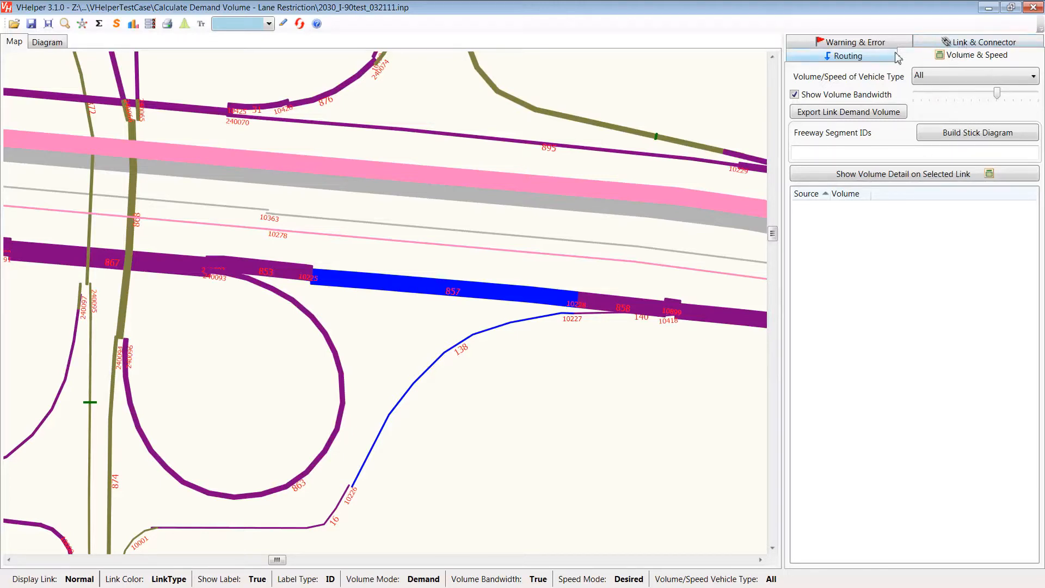
# Step: Filter the routes by a path through link 857 and highlight the selected routes on the map
pyautogui.click(875, 56)
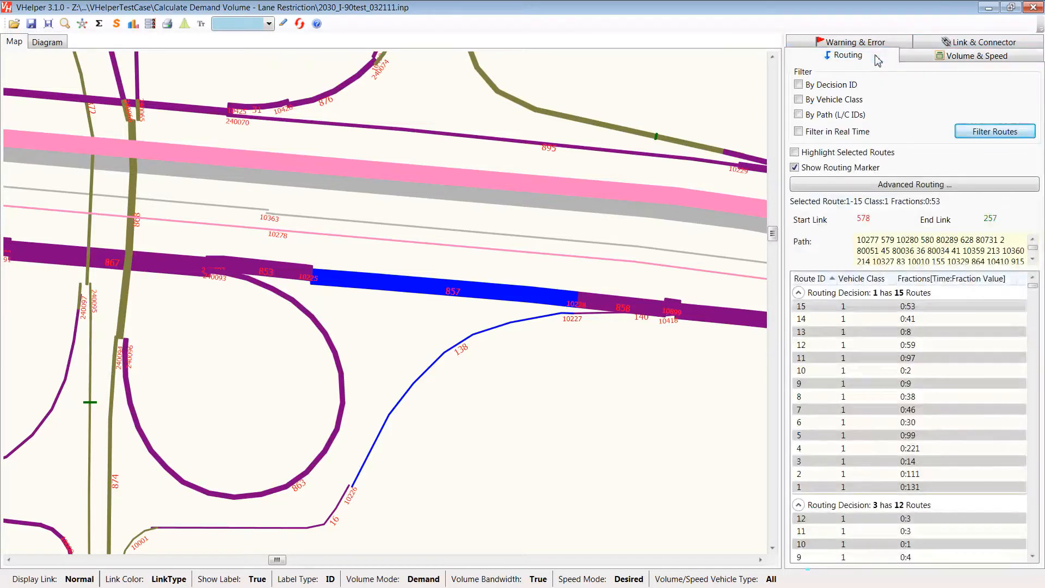
pyautogui.click(815, 118)
pyautogui.click(911, 120)
pyautogui.write('857')
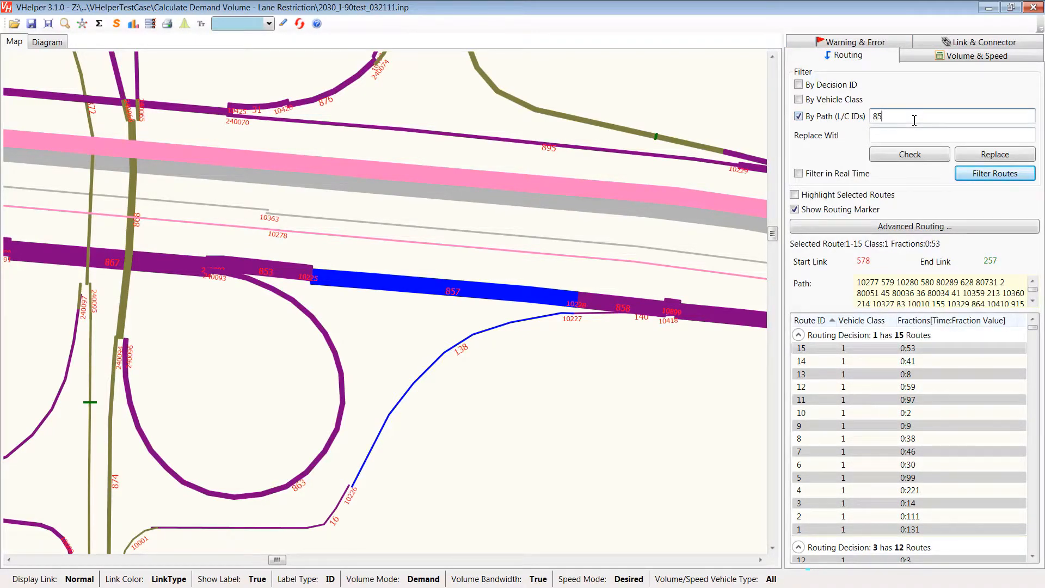
pyautogui.click(1015, 174)
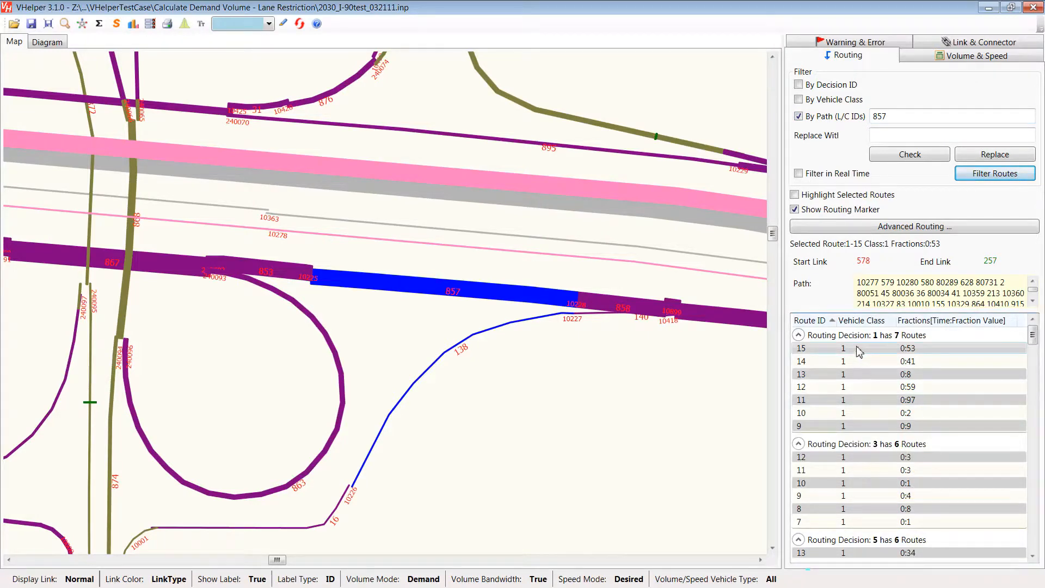
pyautogui.click(817, 196)
pyautogui.scroll(-5, 591, 417)
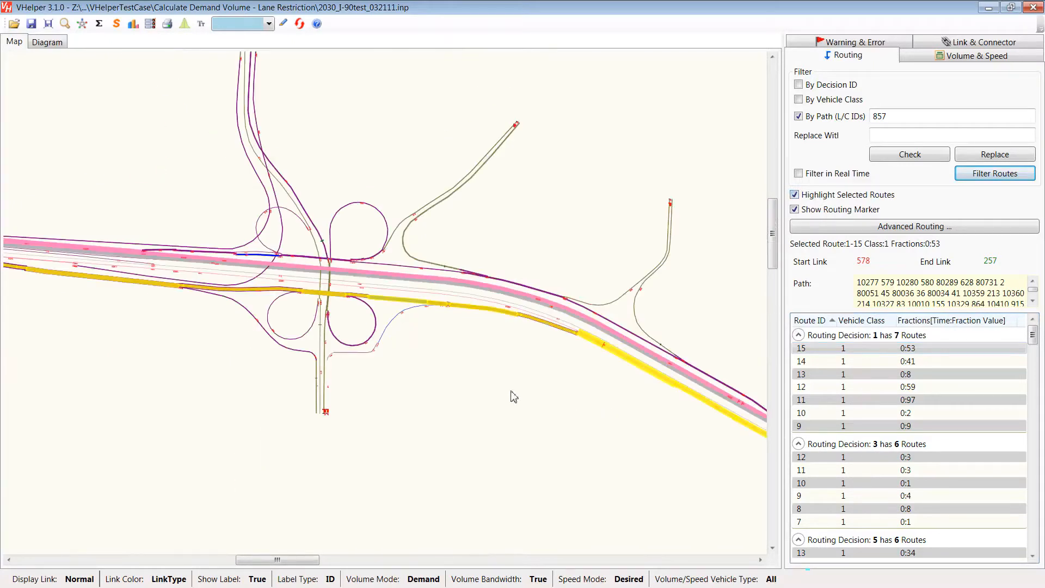
# Step: Color the links gray and follow the highlighted route through link 857 along the freeway and cloverleaf interchange
pyautogui.moveTo(441, 359); pyautogui.dragTo(442, 359)
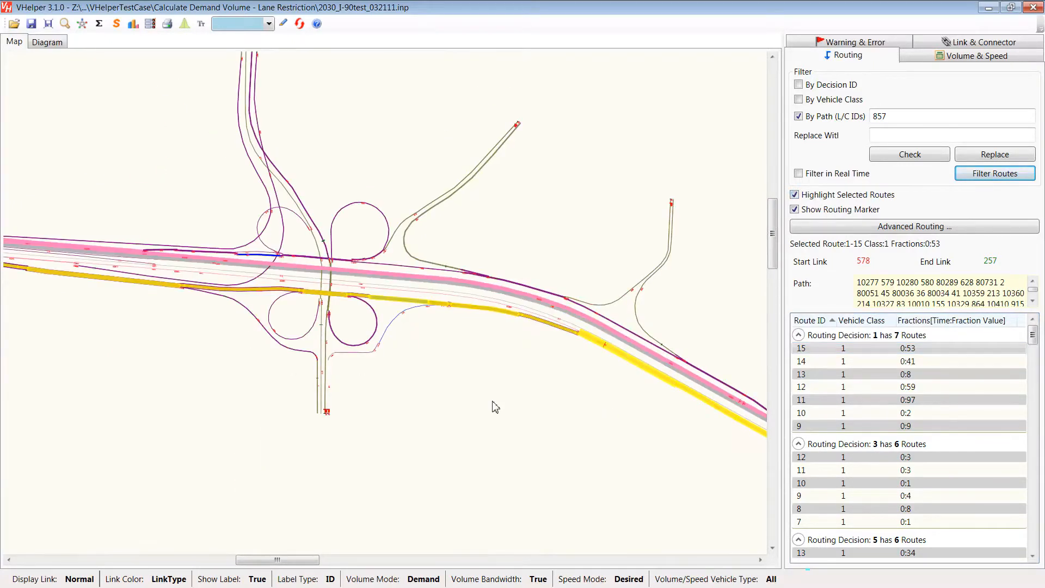
pyautogui.press('c')
pyautogui.moveTo(454, 396); pyautogui.dragTo(576, 419)
pyautogui.scroll(-2, 576, 419)
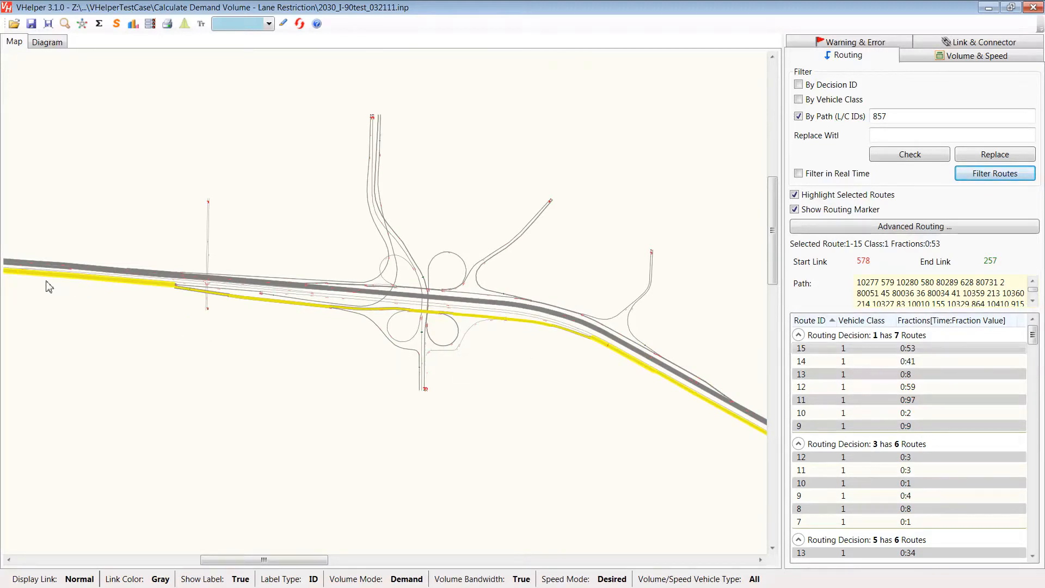
pyautogui.scroll(-2, 626, 430)
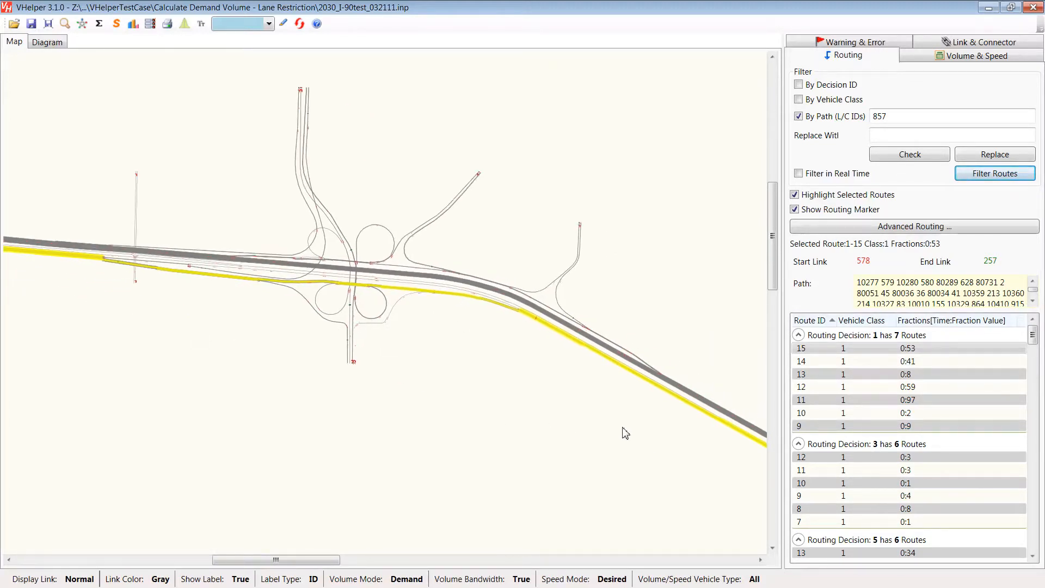
pyautogui.scroll(4, 448, 352)
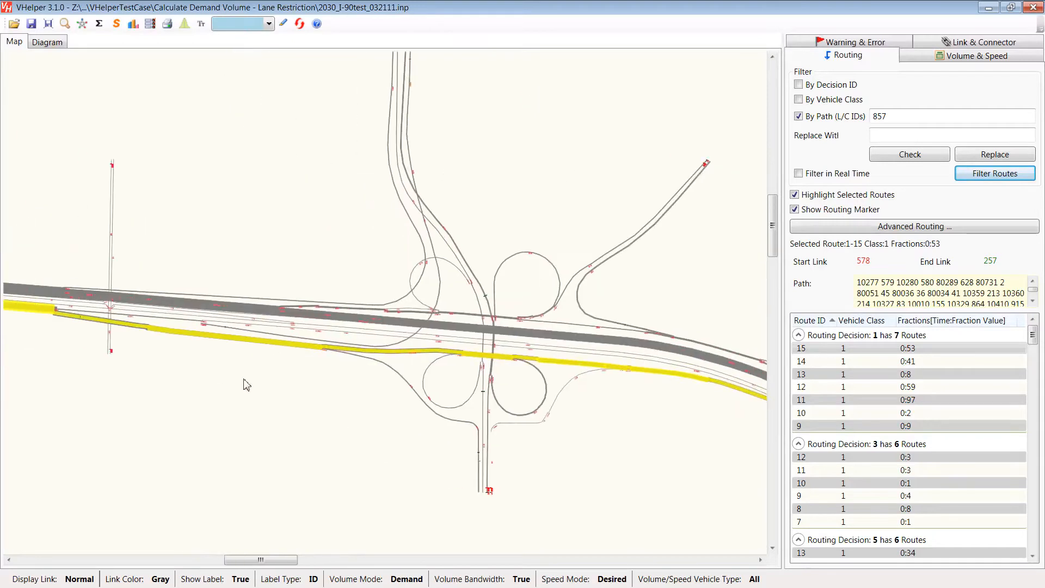
pyautogui.moveTo(604, 456); pyautogui.dragTo(452, 411)
# Step: Select other filtered routes, including 1-12, 3-9 and 9-11, and trace each one's path along the freeway
pyautogui.click(885, 387)
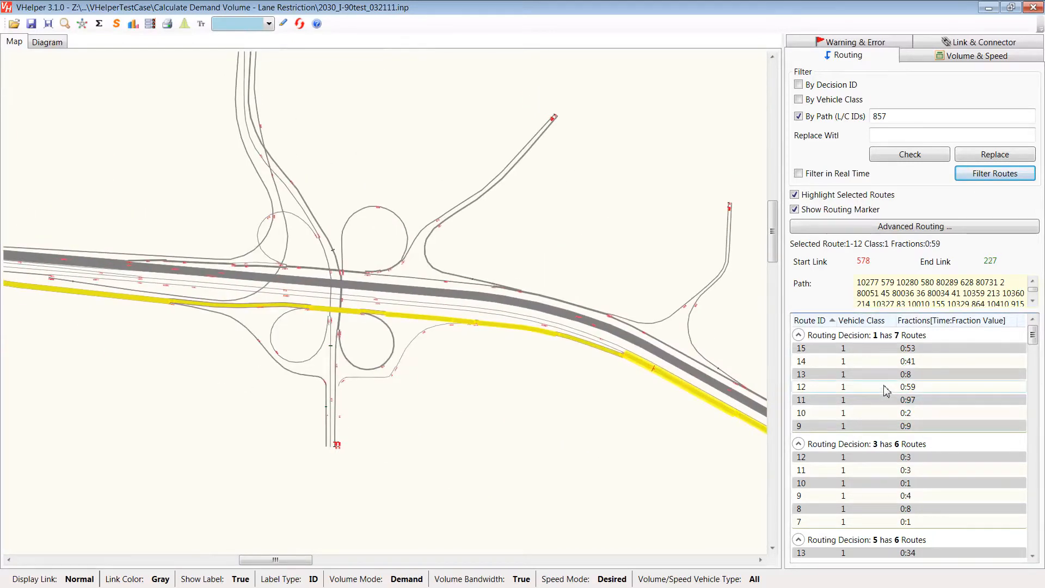
pyautogui.click(888, 495)
pyautogui.scroll(-3, 599, 446)
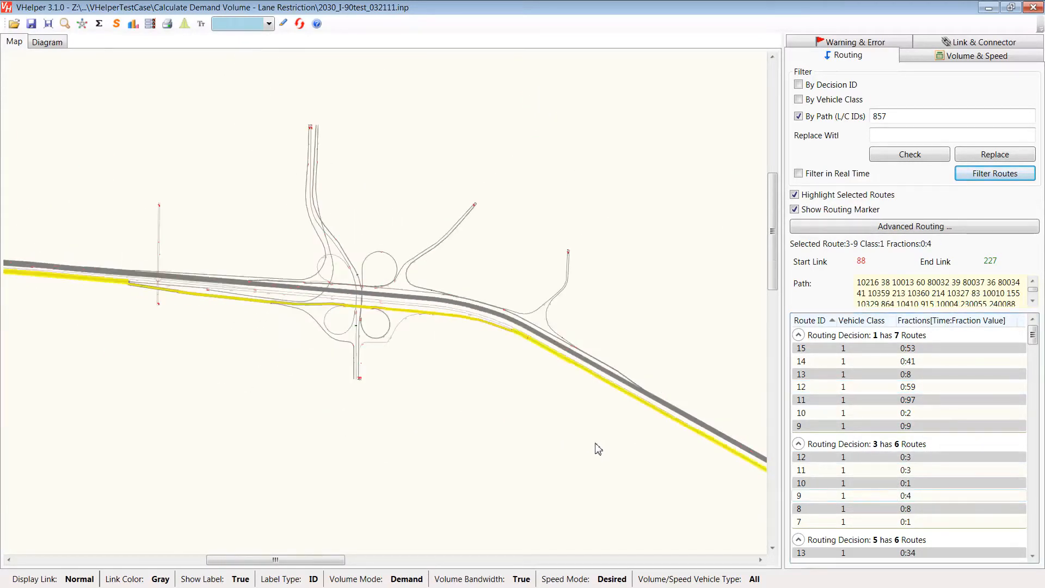
pyautogui.scroll(-3, 594, 447)
pyautogui.moveTo(579, 464); pyautogui.dragTo(404, 326)
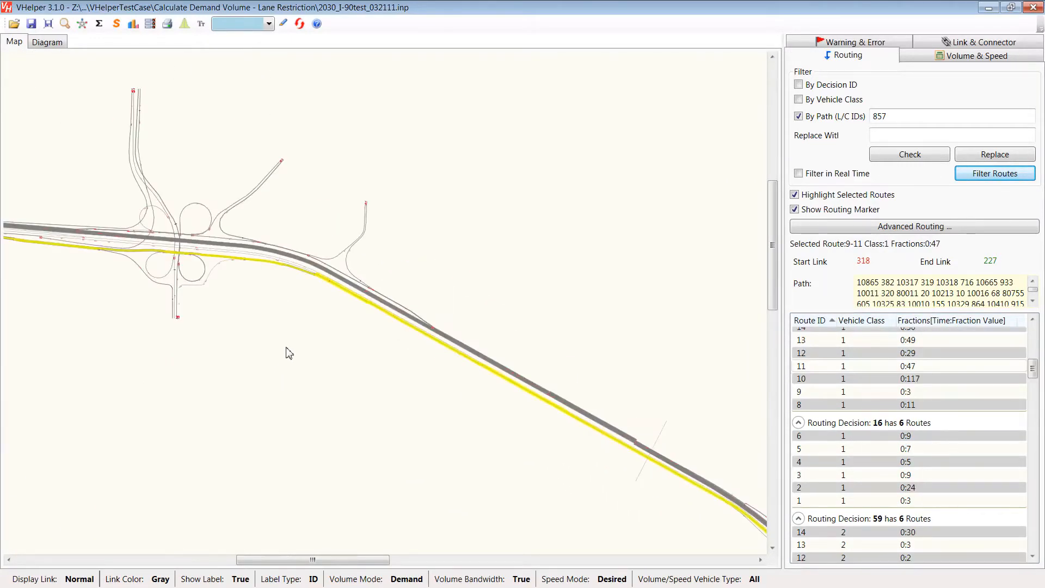
pyautogui.scroll(-1, 285, 354)
pyautogui.moveTo(296, 377); pyautogui.dragTo(383, 394)
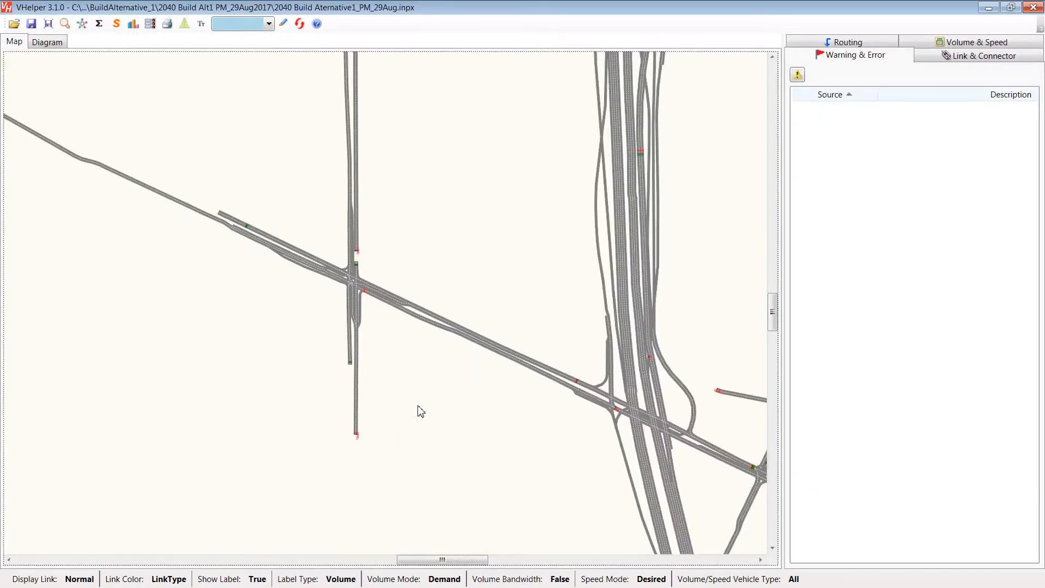
# Step: Display the 2040 Build Alternative network as center lines and select the long diagonal link crossing the intersection
pyautogui.scroll(2, 420, 409)
pyautogui.scroll(-1, 430, 425)
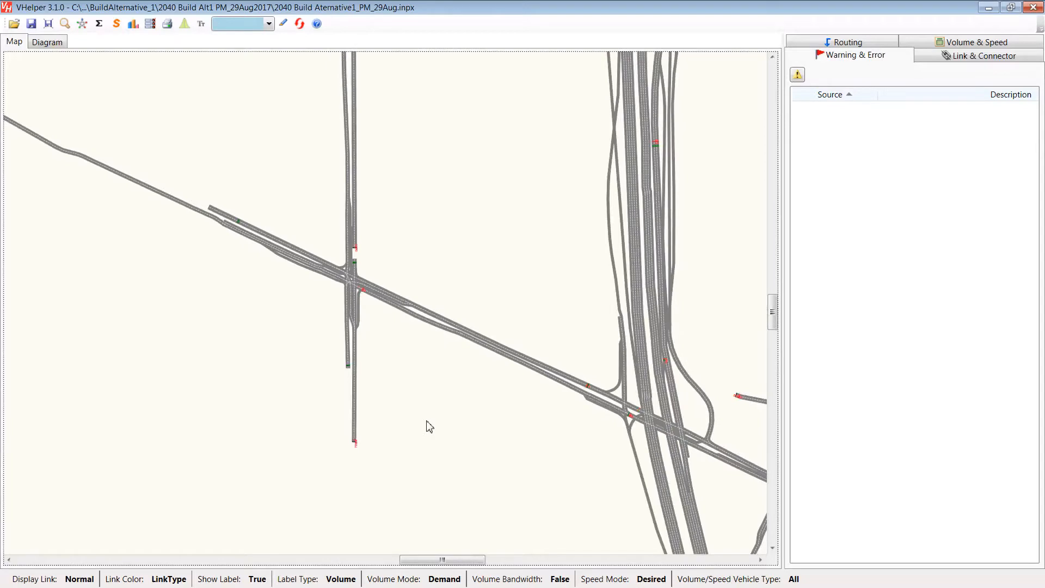
pyautogui.hotkey('ctrl', 'a')
pyautogui.hotkey('ctrl', 'a')
pyautogui.scroll(2, 439, 383)
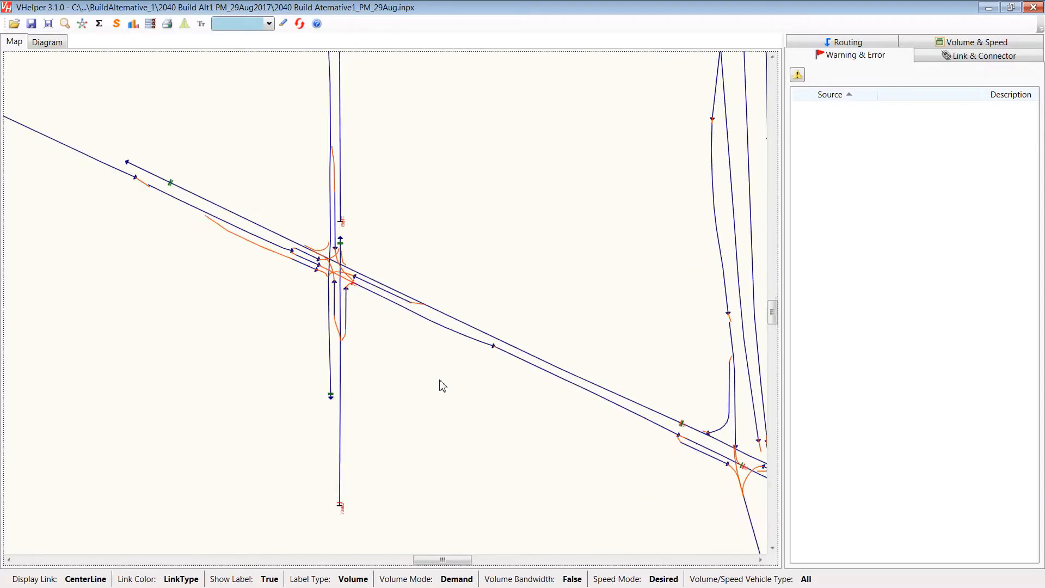
pyautogui.click(478, 325)
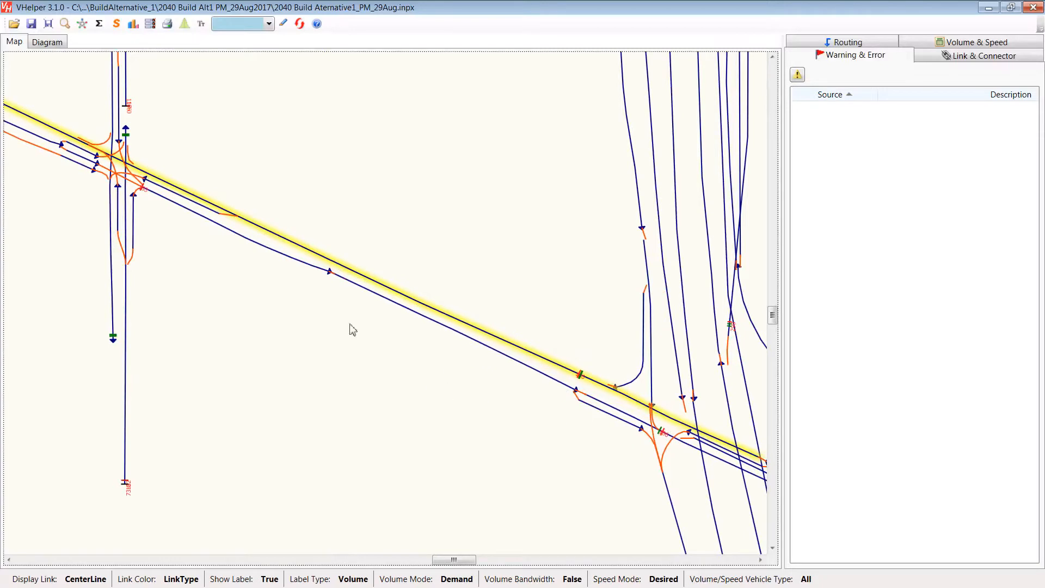
pyautogui.moveTo(357, 360); pyautogui.dragTo(522, 441)
# Step: Calculate the demand volumes for the 2040 Build Alternative network and inspect the volume labels around the intersection
pyautogui.click(99, 25)
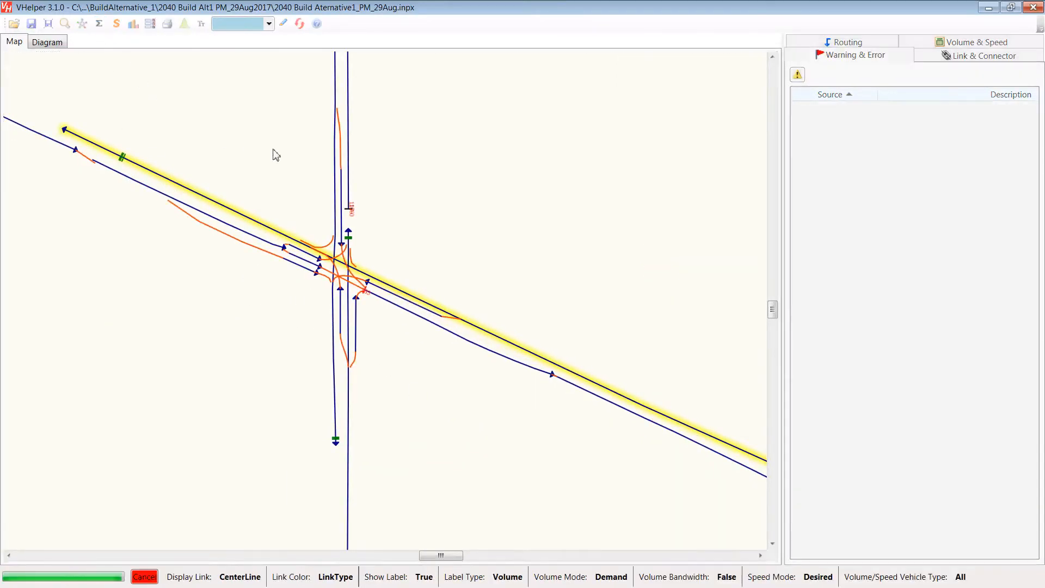
pyautogui.click(528, 356)
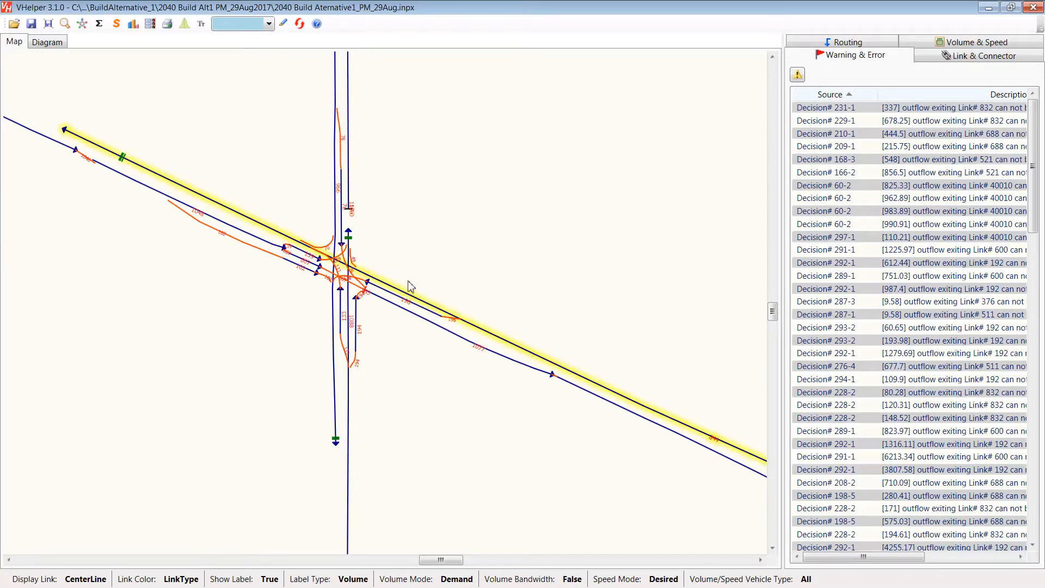
pyautogui.scroll(2, 532, 358)
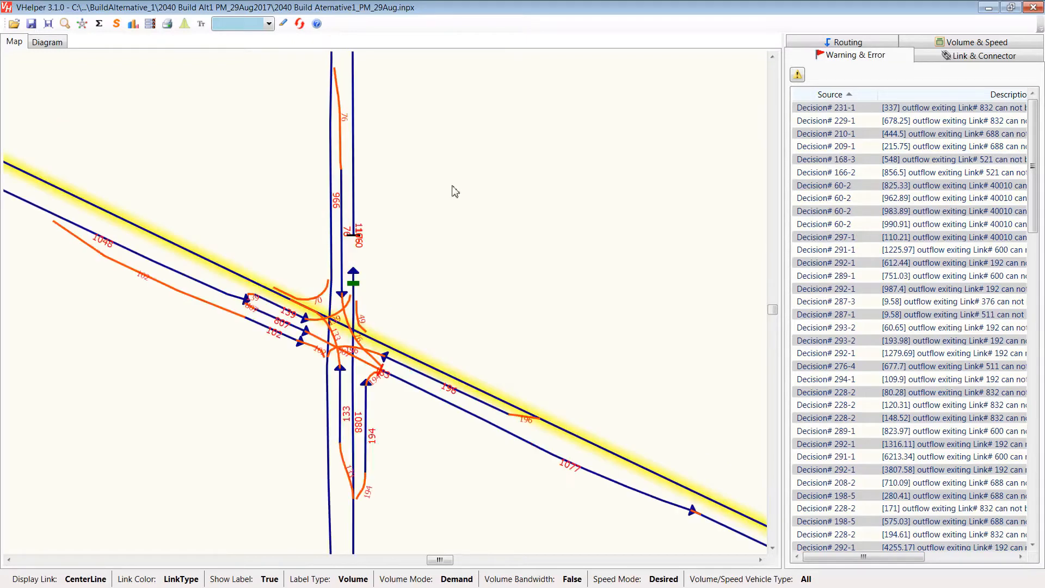
# Step: Enable calculating demand volume by segment and discarding volume that cannot be decided
pyautogui.click(150, 23)
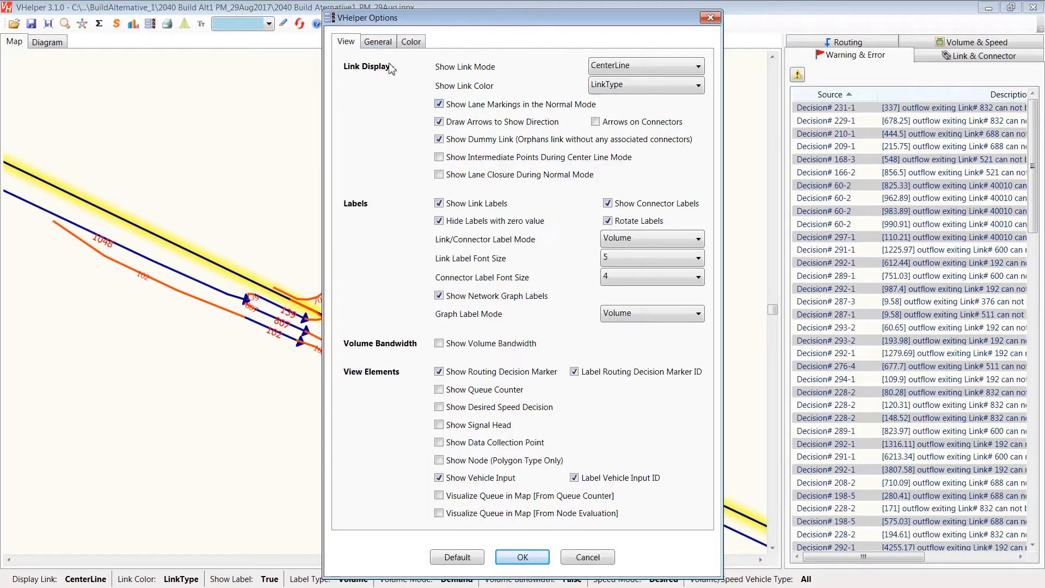
pyautogui.click(387, 44)
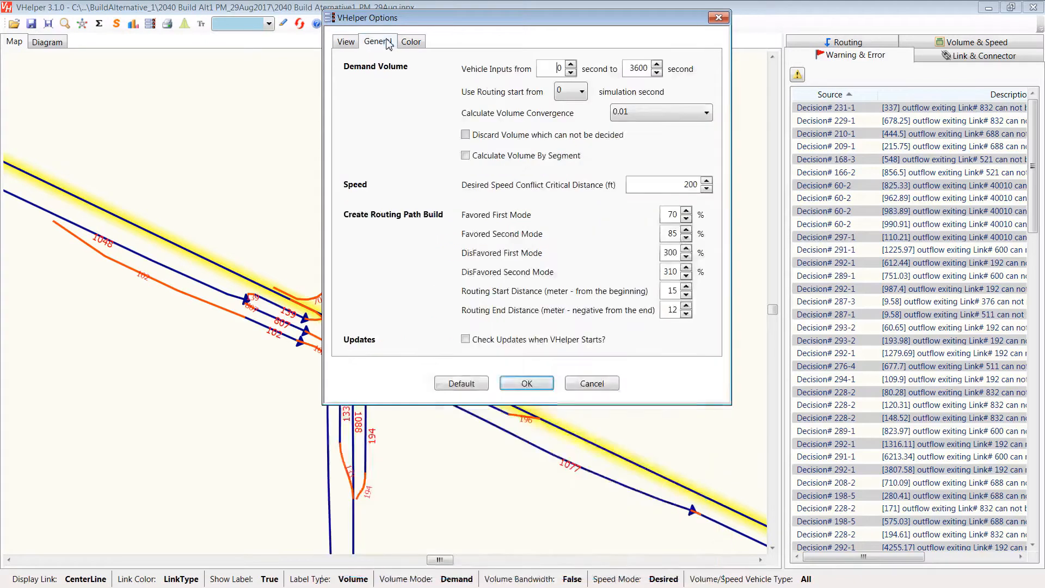
pyautogui.click(495, 157)
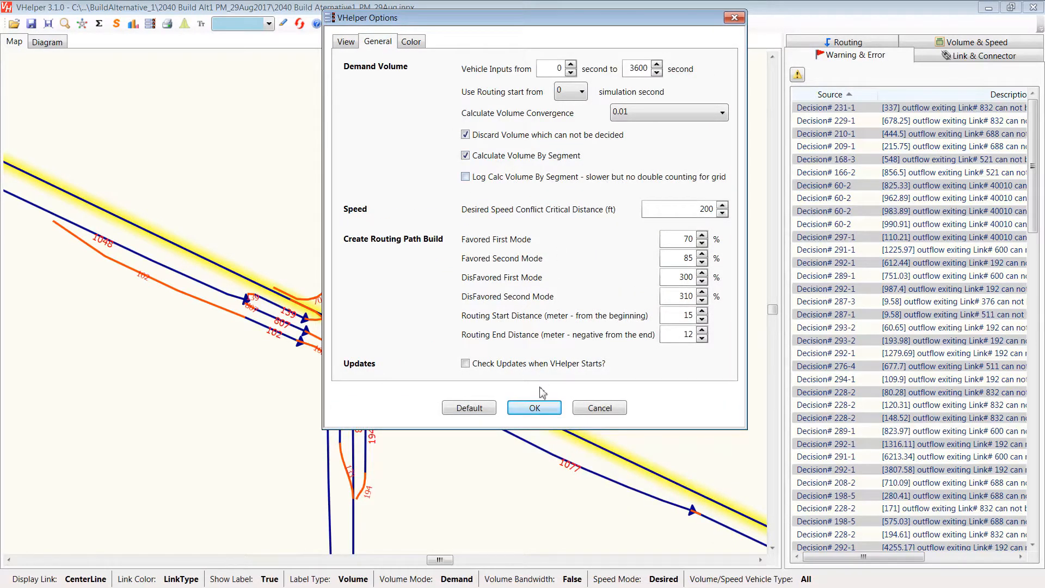
pyautogui.click(534, 409)
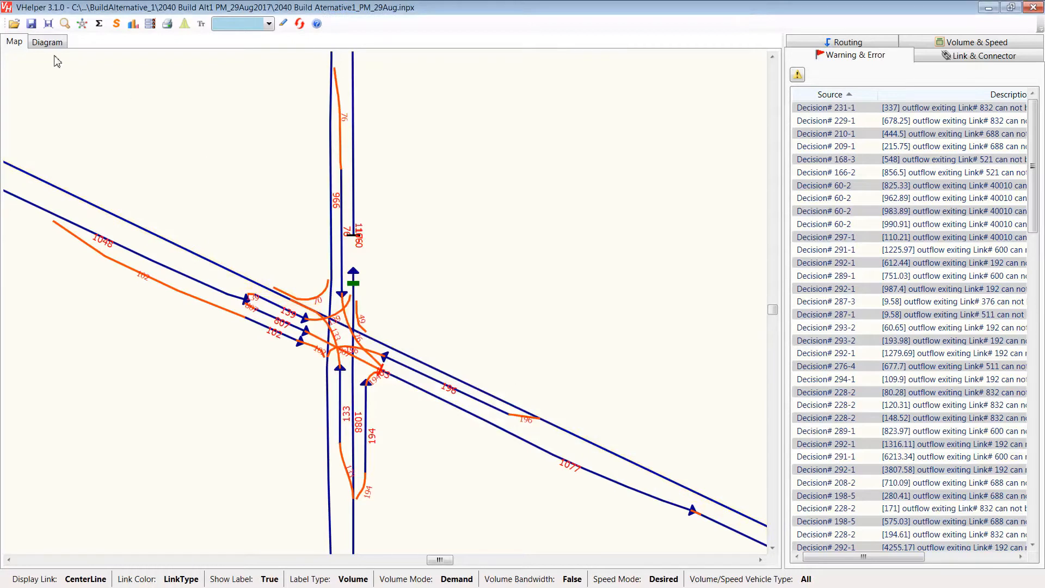
# Step: Recalculate the demand volumes by segment and show the segment volumes in the network diagram
pyautogui.click(99, 24)
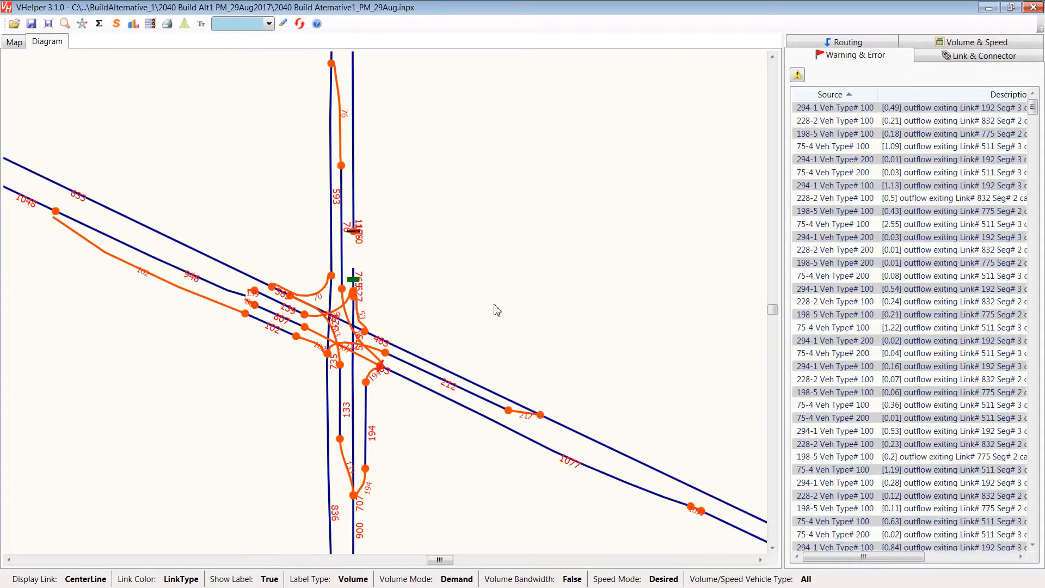
pyautogui.scroll(-2, 524, 312)
pyautogui.scroll(-2, 561, 381)
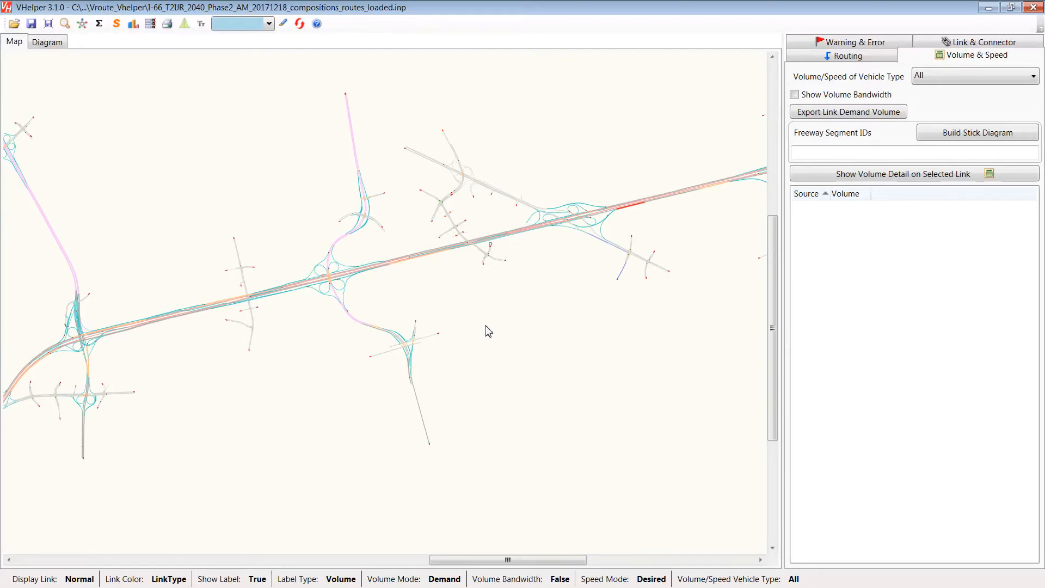
# Step: Set the I-66 vehicle inputs from 3600 to 7200 seconds and the routing start to 5400, and calculate the demand volumes
pyautogui.click(150, 25)
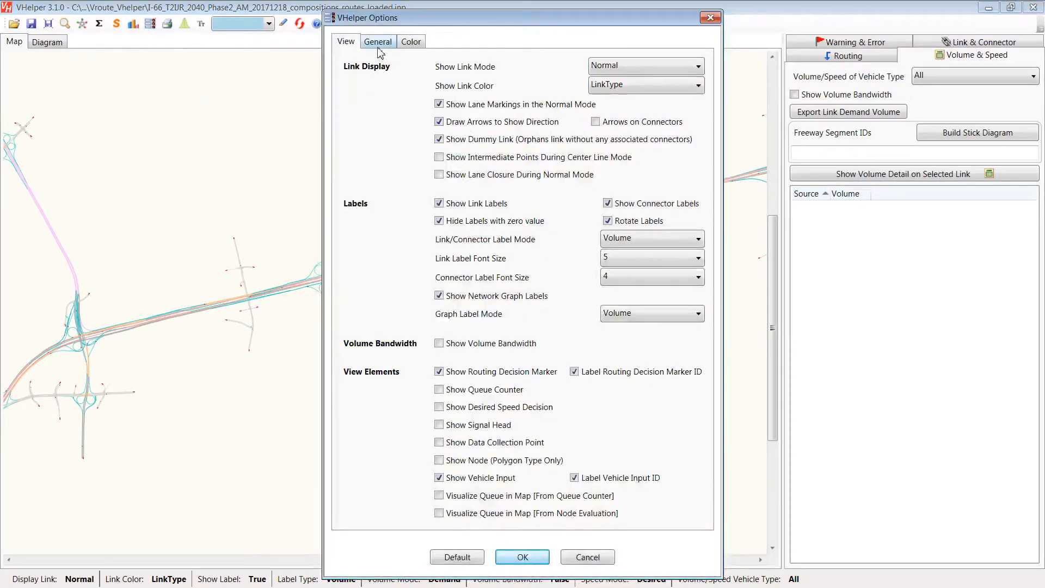
pyautogui.click(378, 42)
pyautogui.click(567, 71)
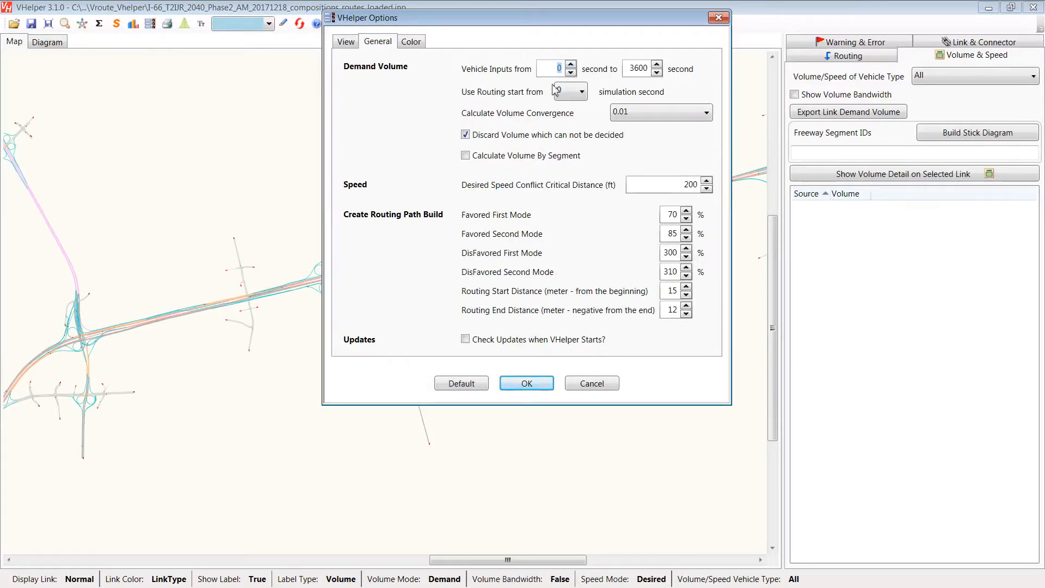
pyautogui.write('3600')
pyautogui.doubleClick(636, 71)
pyautogui.write('7200')
pyautogui.click(583, 93)
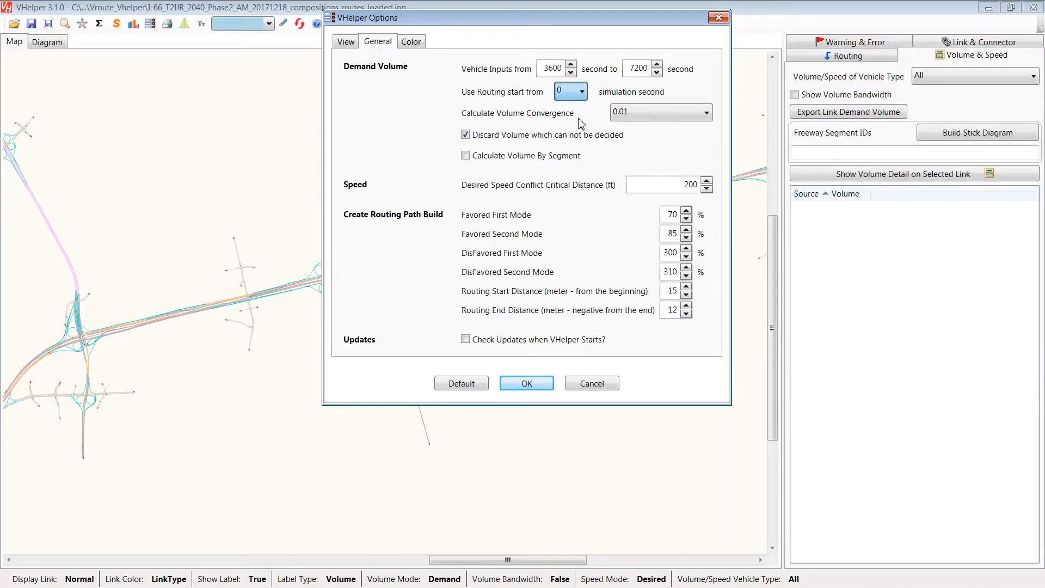
pyautogui.click(579, 118)
pyautogui.click(533, 384)
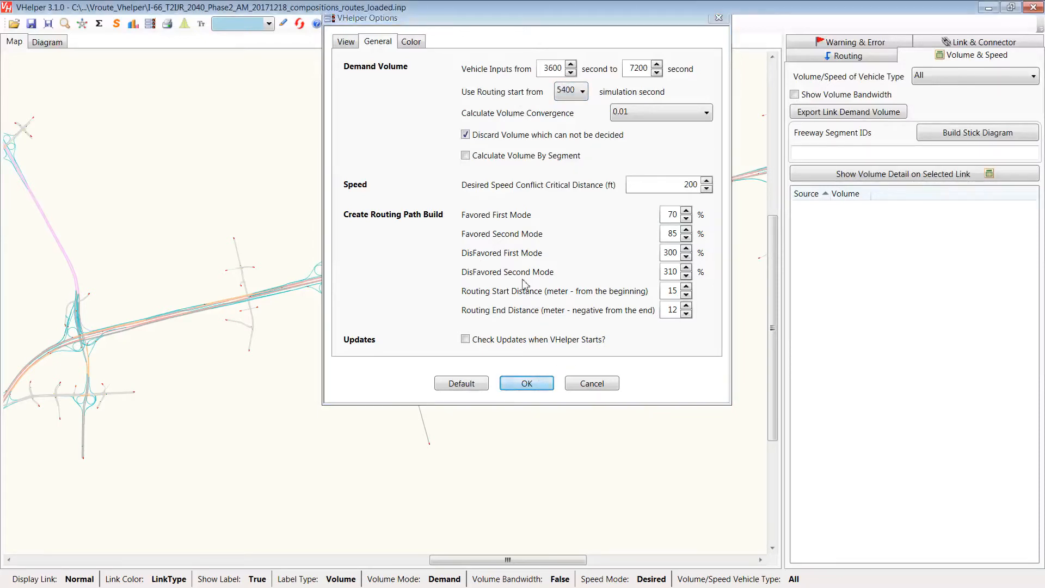
pyautogui.click(99, 25)
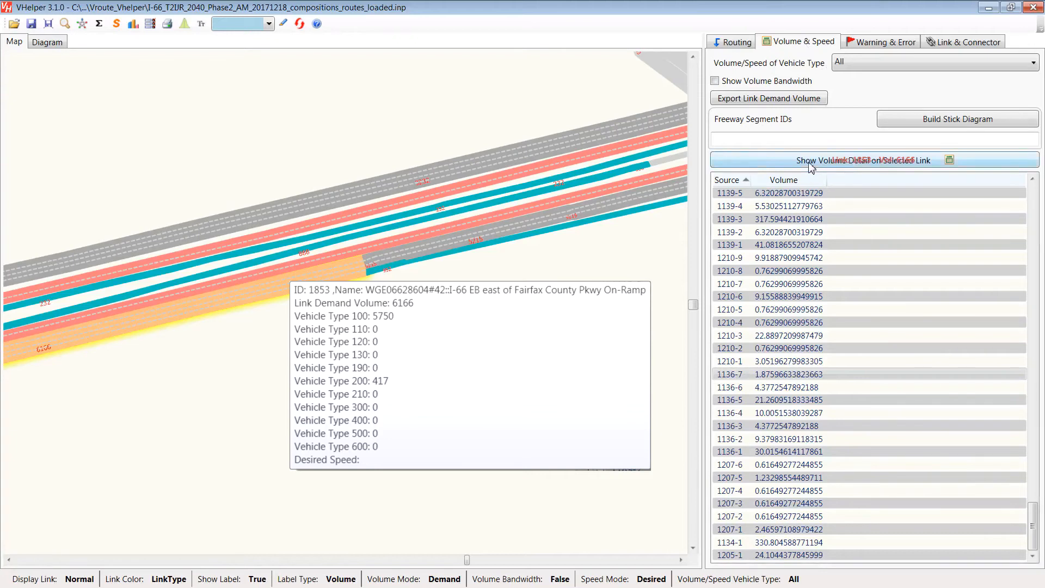
# Step: Widen the volume details and examine which routing sources contribute to the demand volume on link 1853
pyautogui.moveTo(702, 188); pyautogui.dragTo(453, 194)
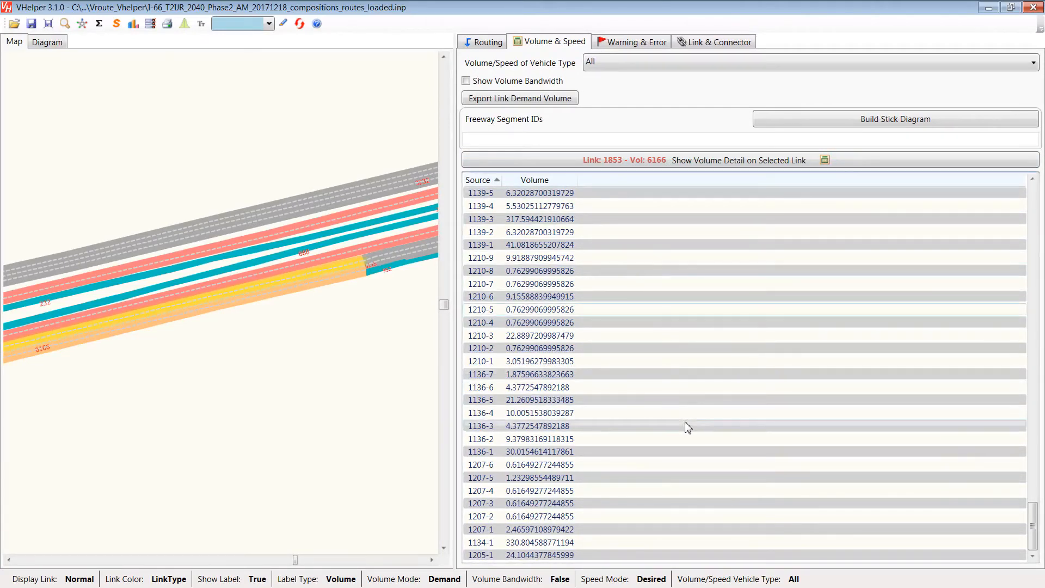
pyautogui.scroll(10, 684, 426)
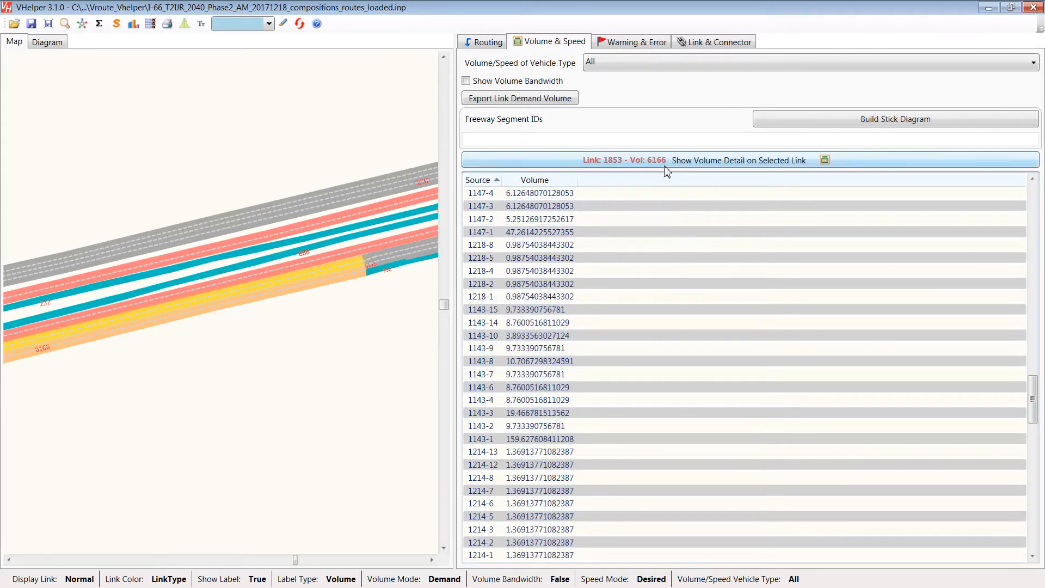
pyautogui.scroll(7, 635, 292)
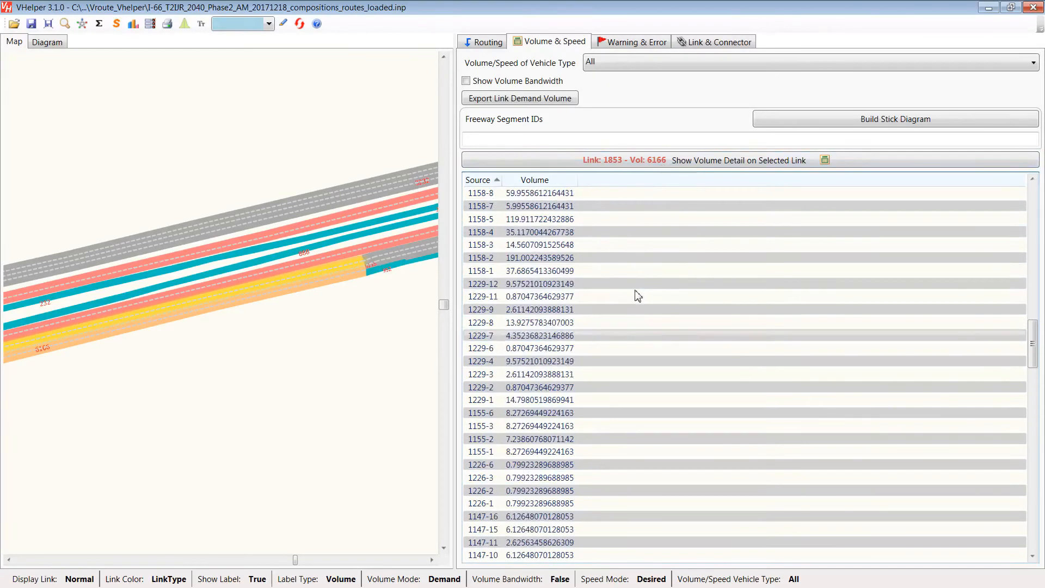
pyautogui.scroll(6, 653, 258)
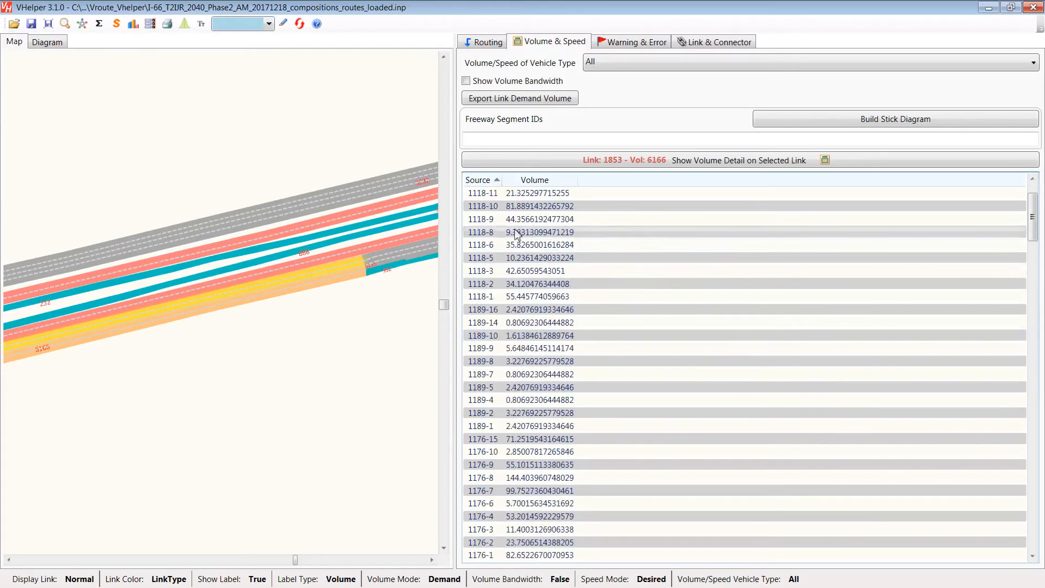
pyautogui.scroll(2, 712, 305)
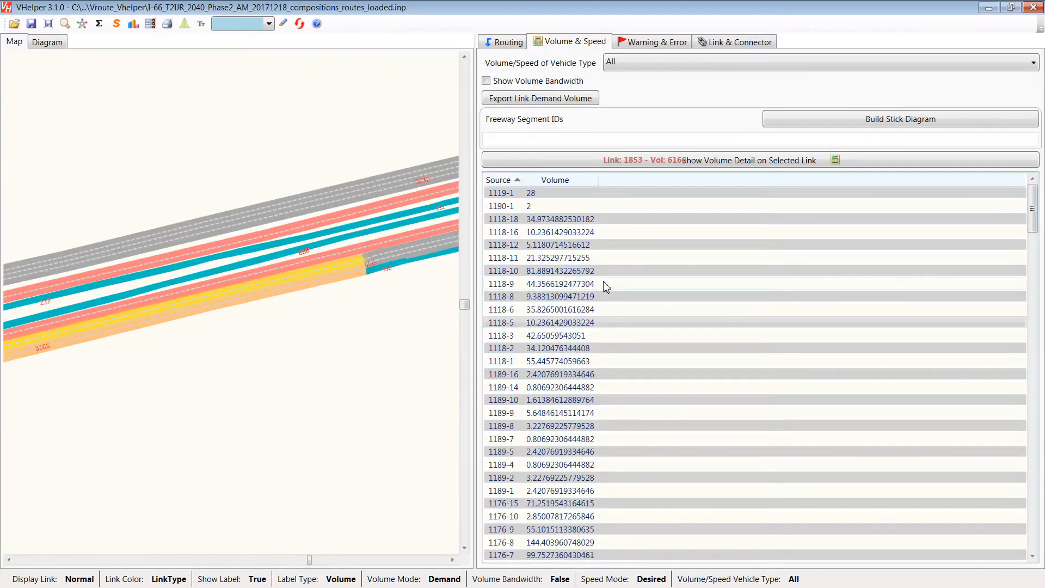
# Step: Review the warnings and errors from the demand calculation, checking each source, description and solution
pyautogui.click(647, 45)
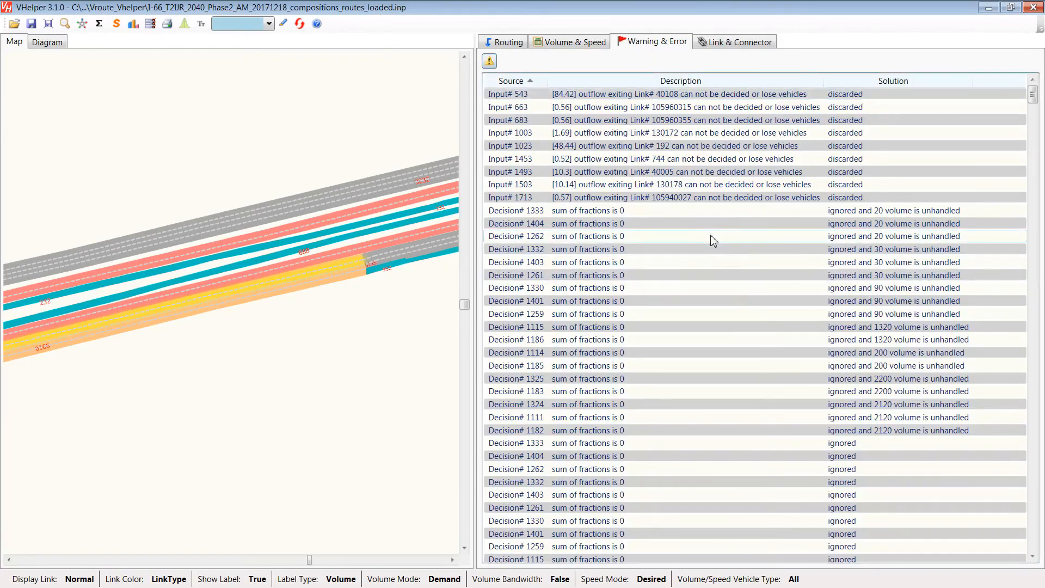
pyautogui.scroll(-10, 711, 238)
pyautogui.scroll(11, 728, 292)
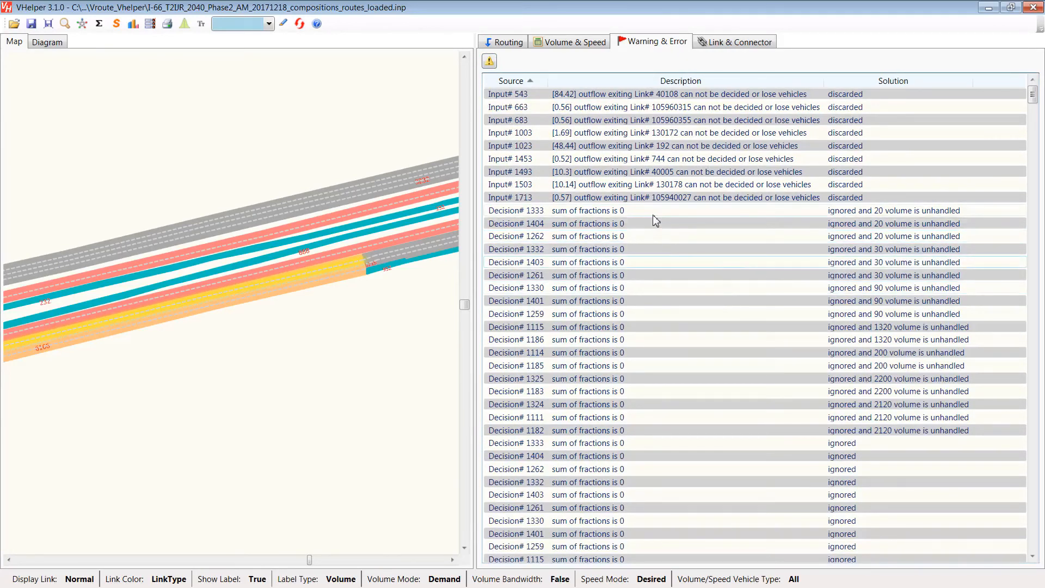
pyautogui.scroll(-10, 699, 261)
pyautogui.scroll(-20, 707, 282)
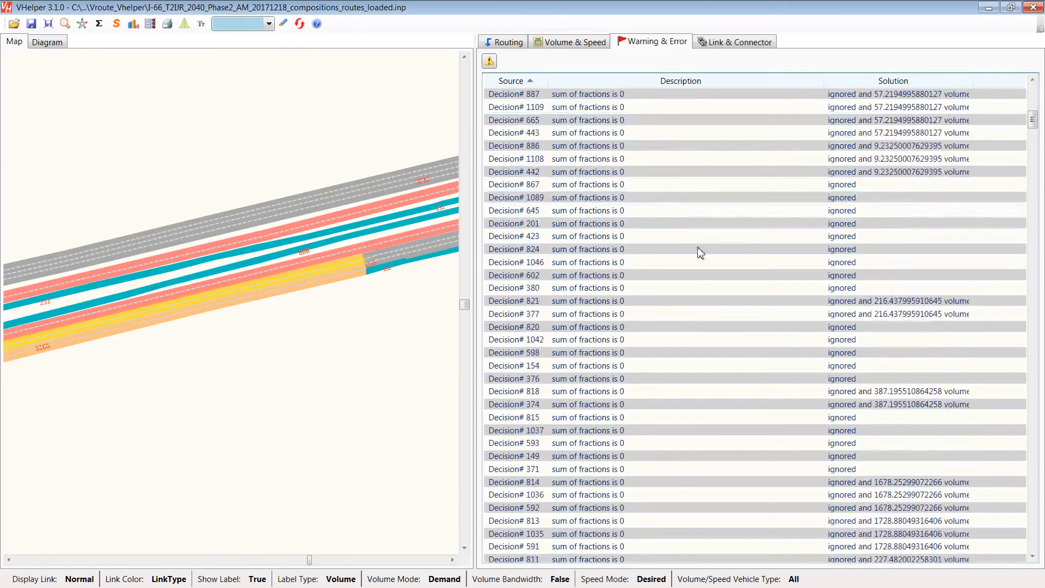
pyautogui.scroll(-20, 703, 297)
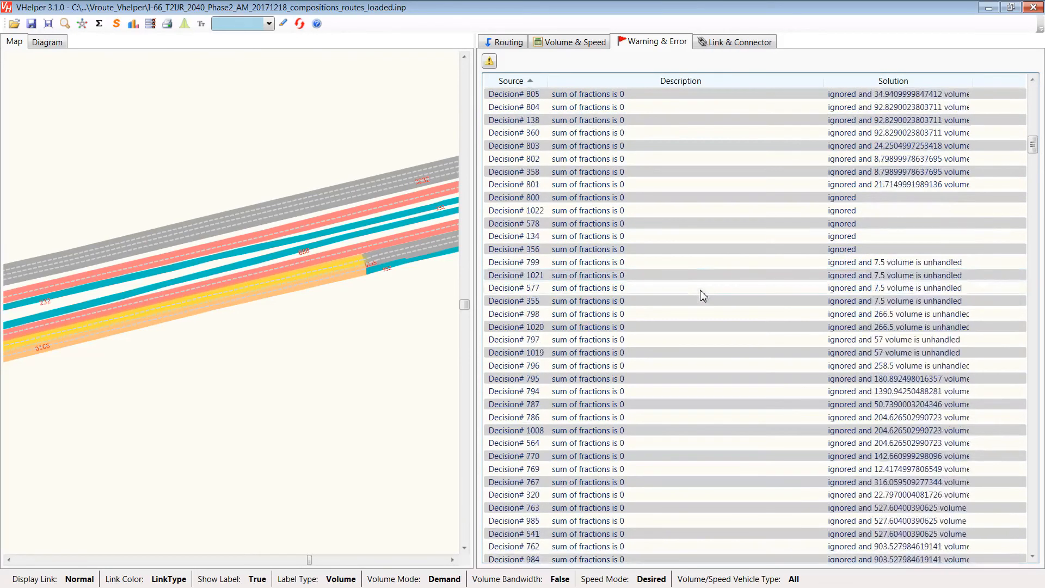
pyautogui.scroll(-2, 701, 296)
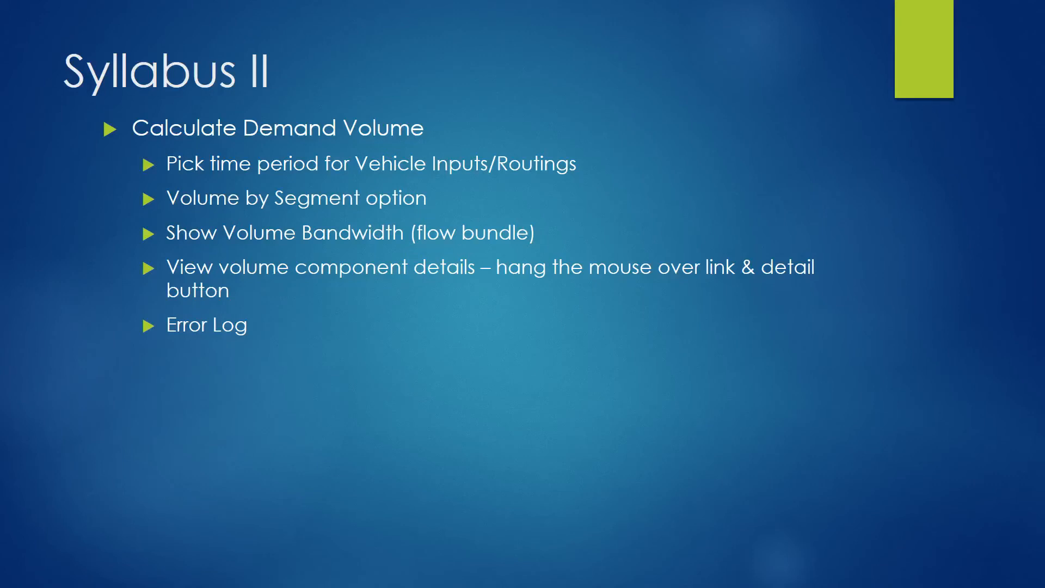
pyautogui.press('Right')
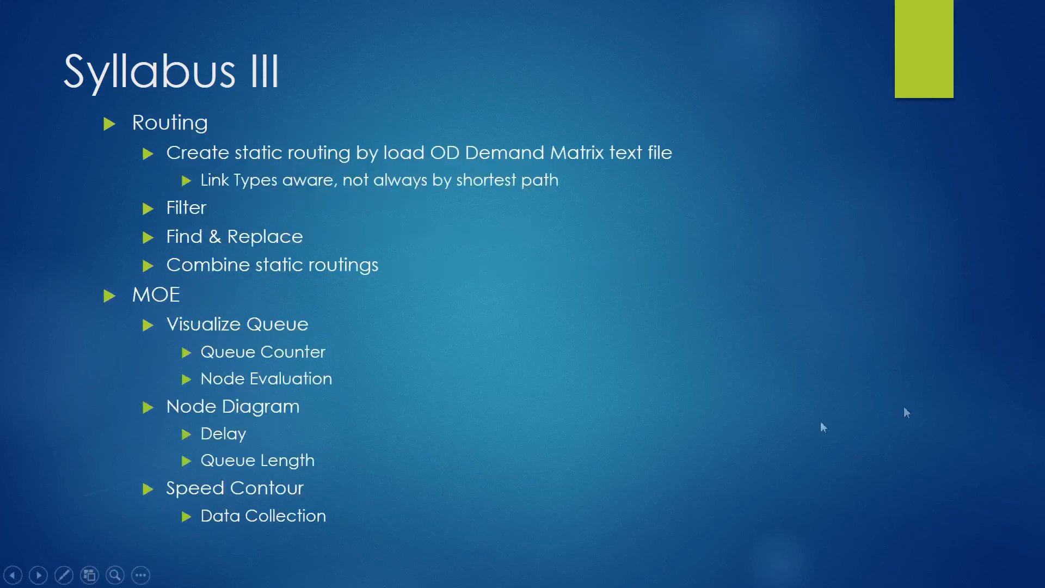